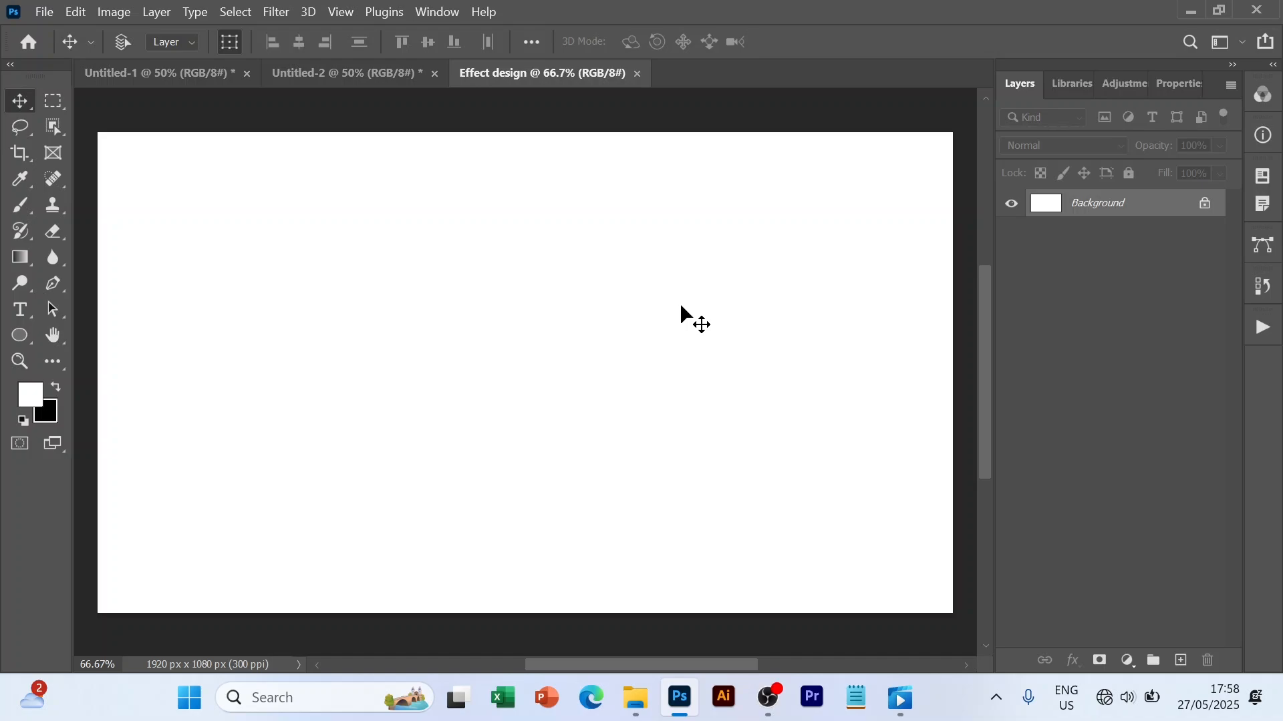
# Place the Man image from the Desktop folder into the Effect design document
pyautogui.hotkey('ctrl', '-')
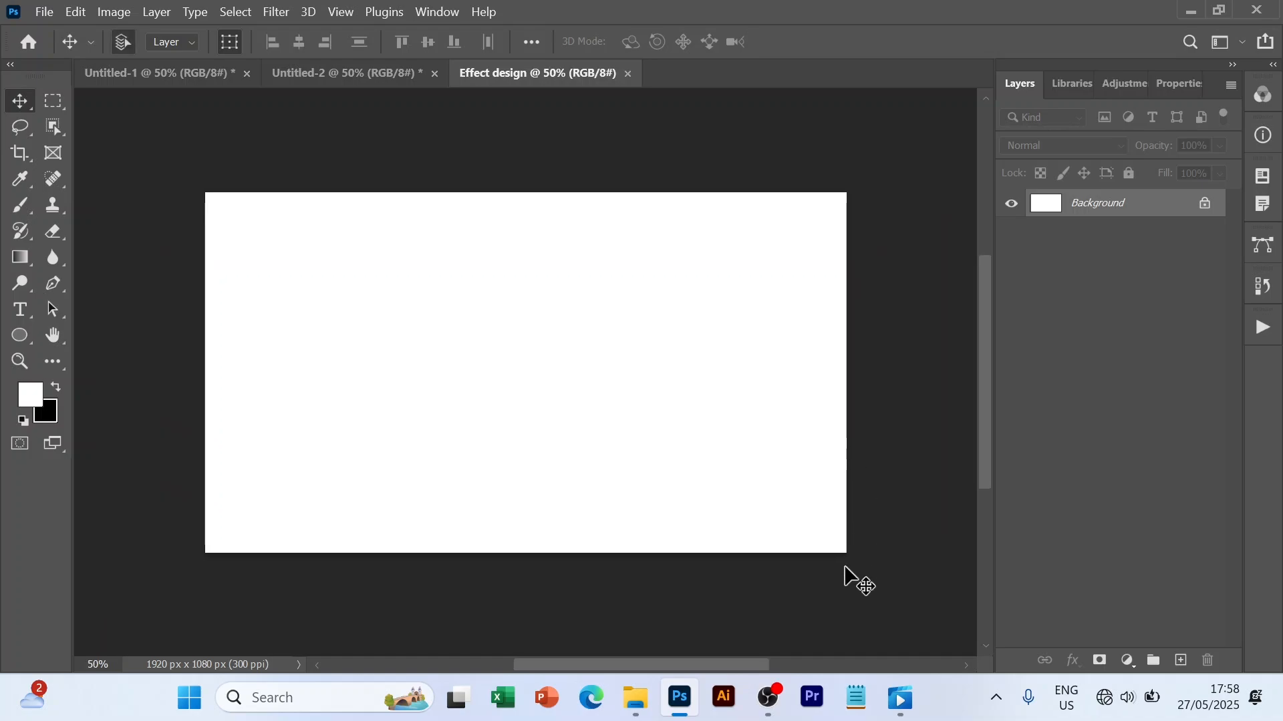
pyautogui.click(640, 690)
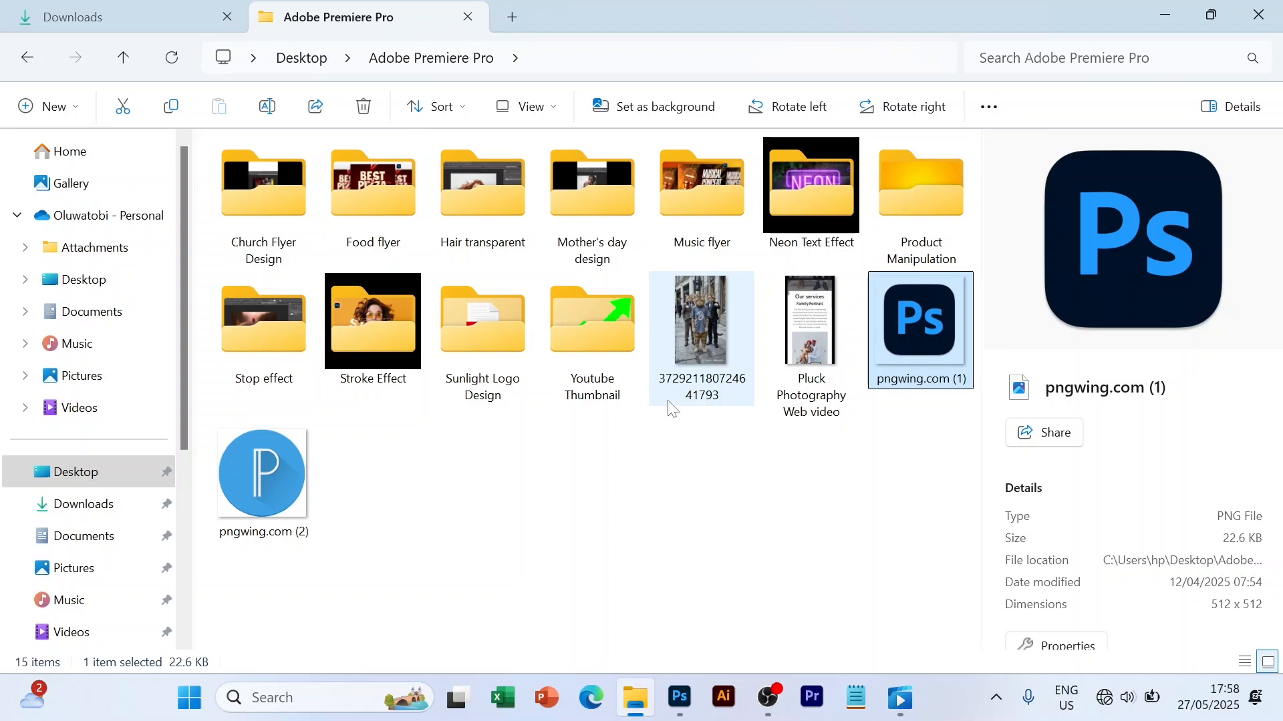
pyautogui.click(292, 62)
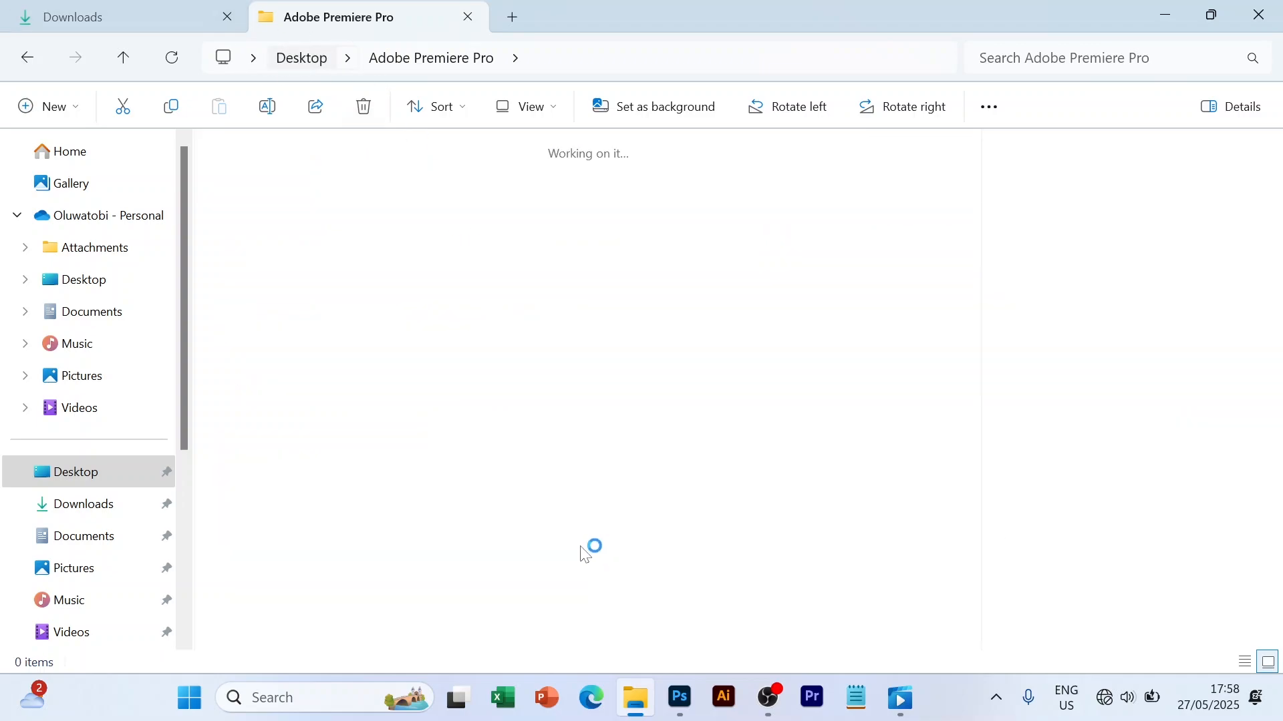
pyautogui.scroll(-3, 581, 548)
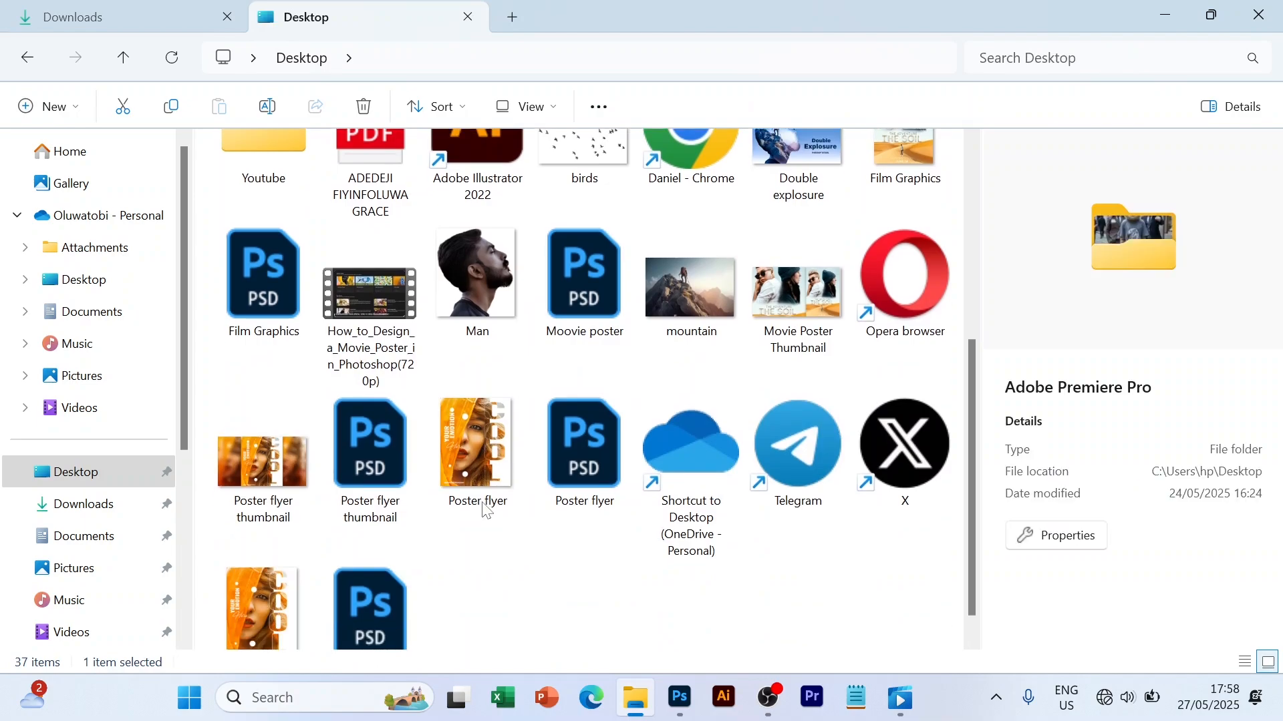
pyautogui.moveTo(458, 259); pyautogui.dragTo(464, 334)
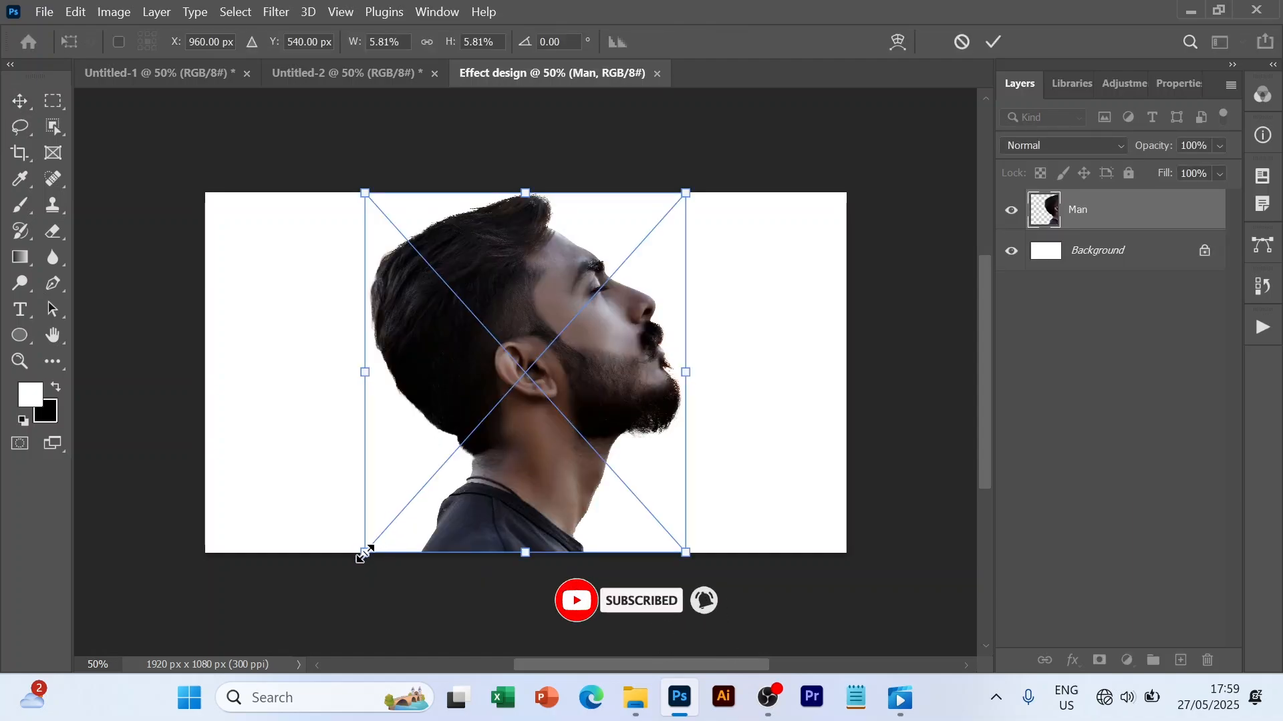
# Scale the placed man up to about 6.09% and move him to the left side of the canvas
pyautogui.moveTo(361, 555); pyautogui.dragTo(347, 573)
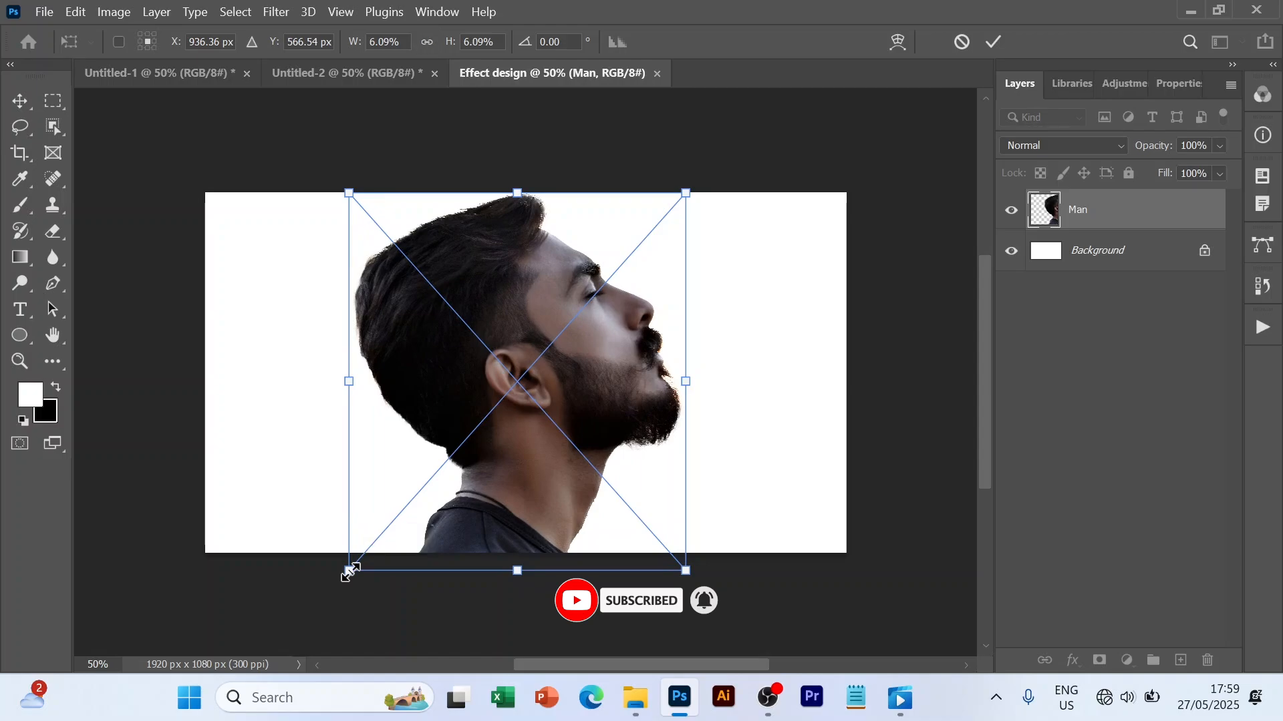
pyautogui.moveTo(583, 400); pyautogui.dragTo(446, 422)
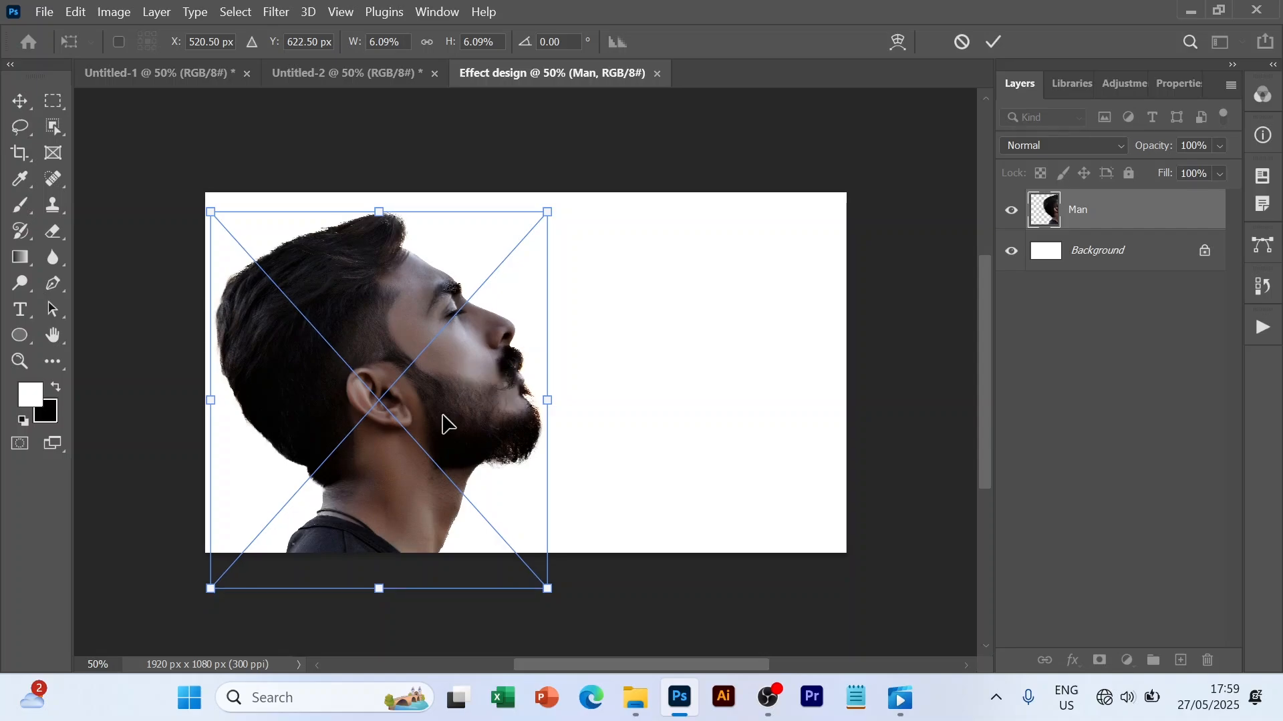
pyautogui.click(1000, 43)
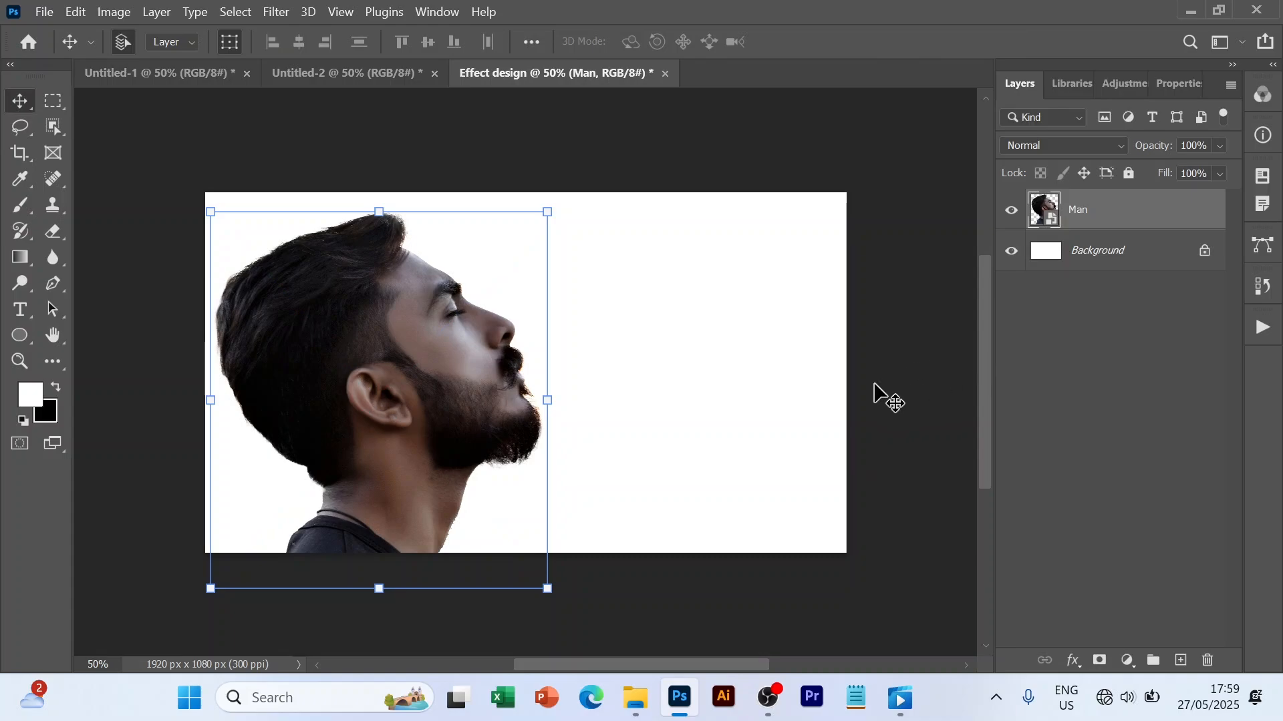
# Place the mountain image from the Desktop folder at 24% scale and shift it left to cover the man's head
pyautogui.click(638, 698)
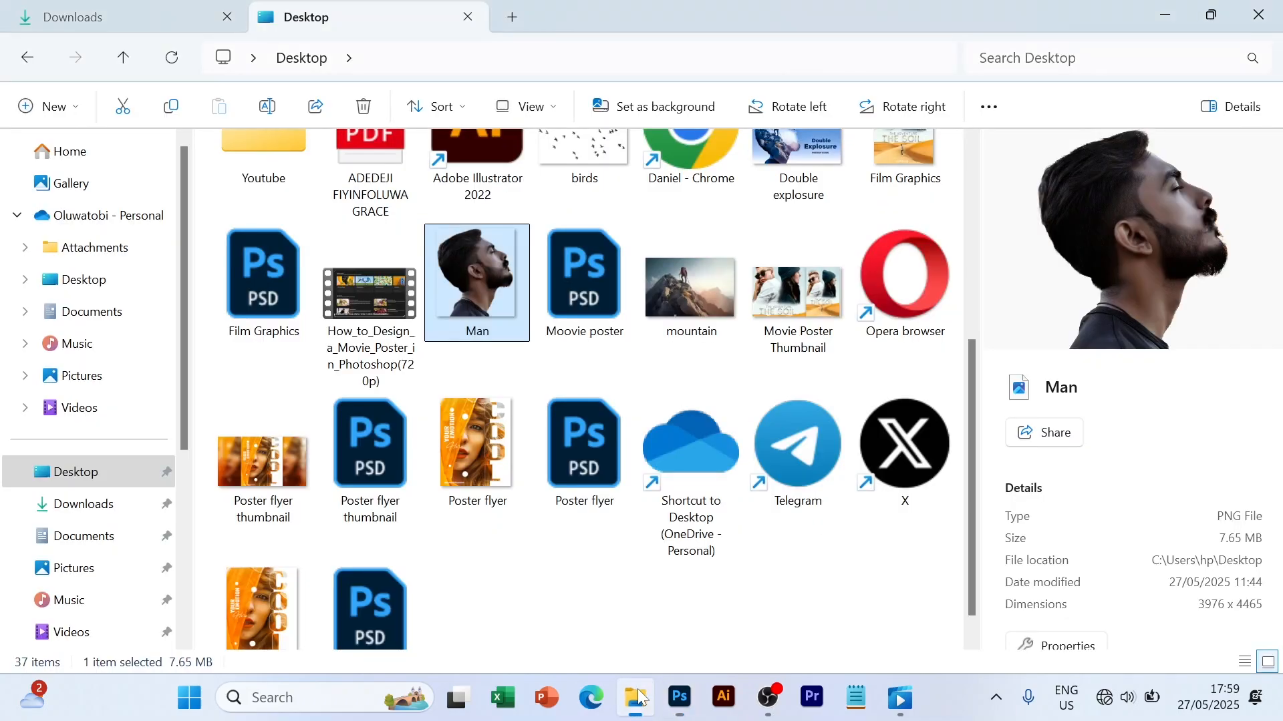
pyautogui.scroll(1, 409, 568)
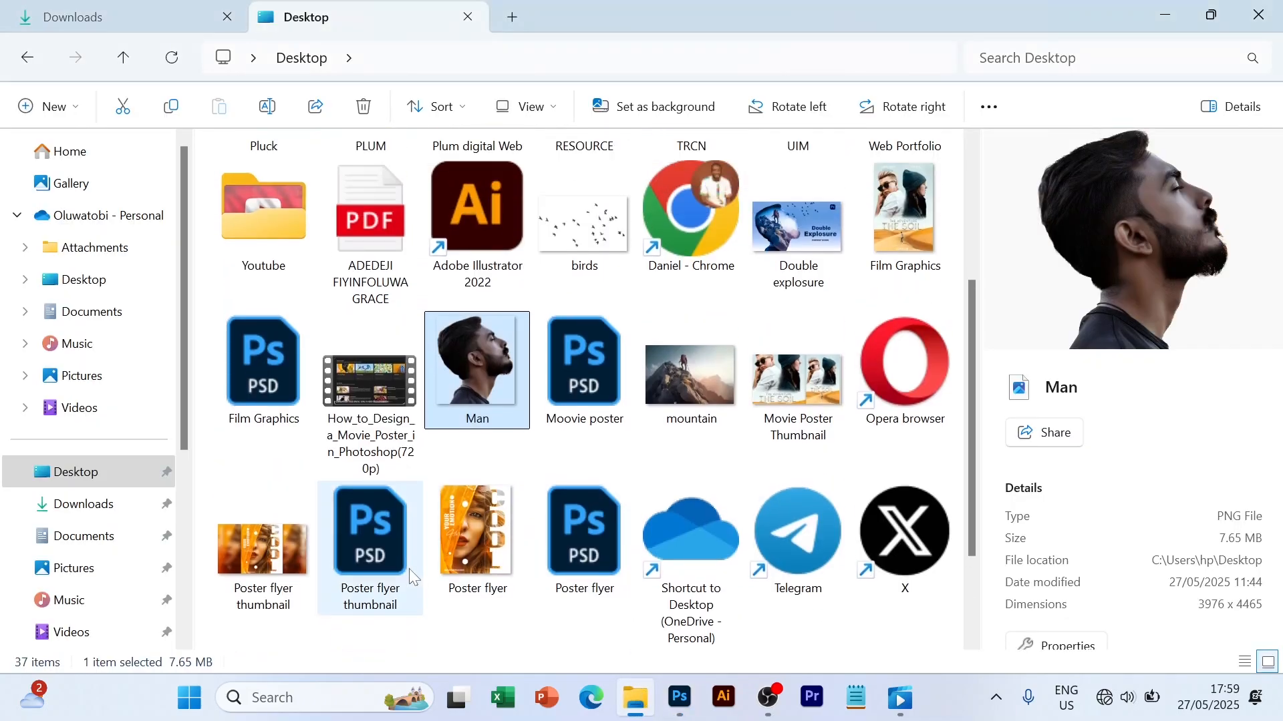
pyautogui.scroll(1, 409, 567)
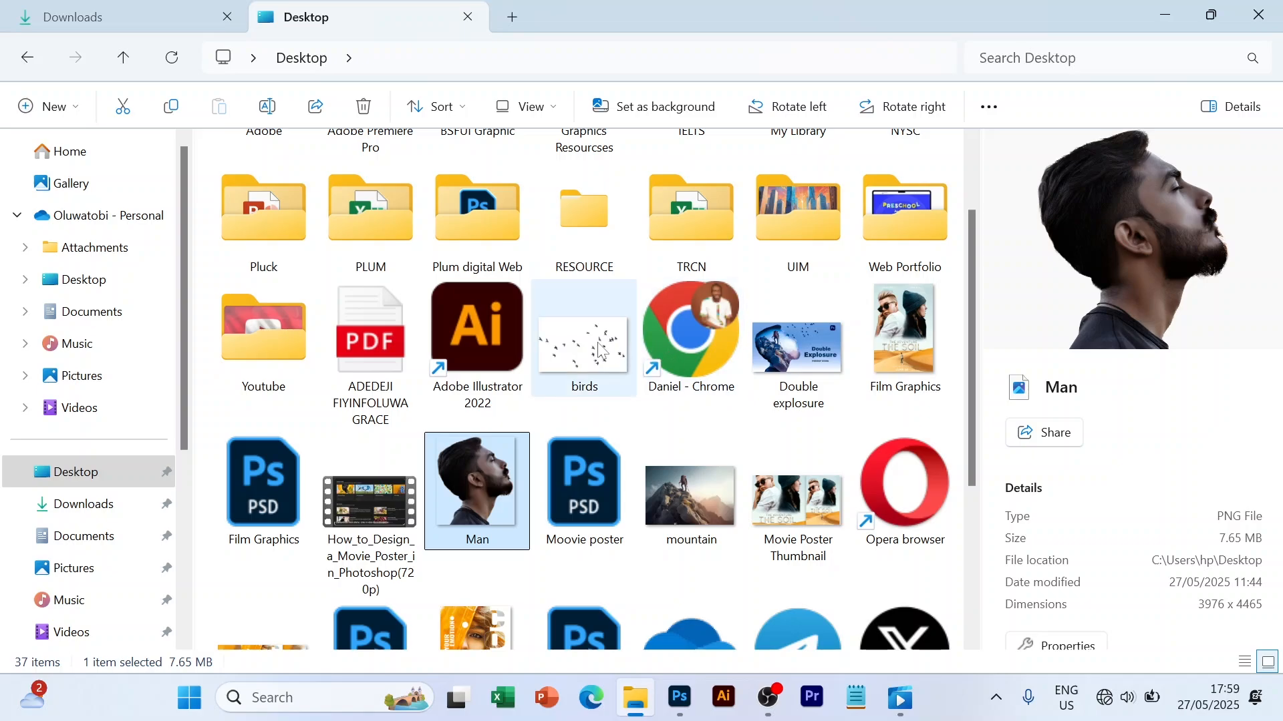
pyautogui.scroll(-2, 588, 510)
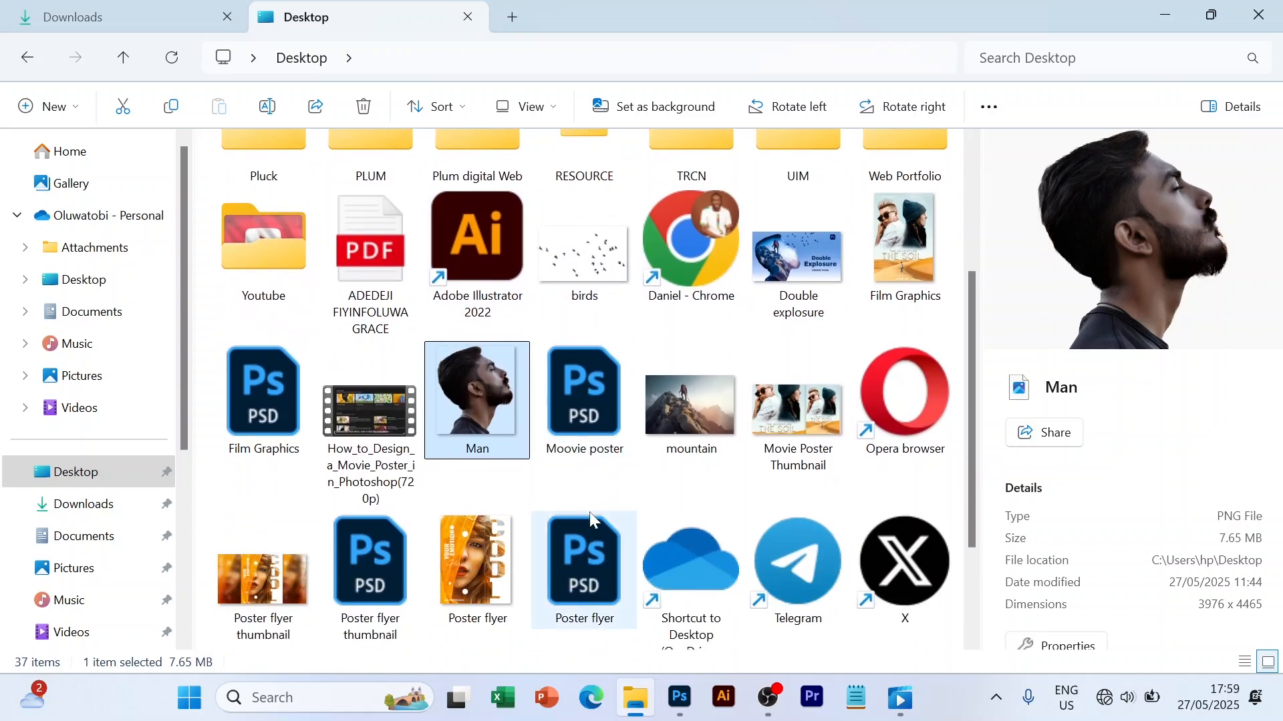
pyautogui.moveTo(696, 335); pyautogui.dragTo(428, 318)
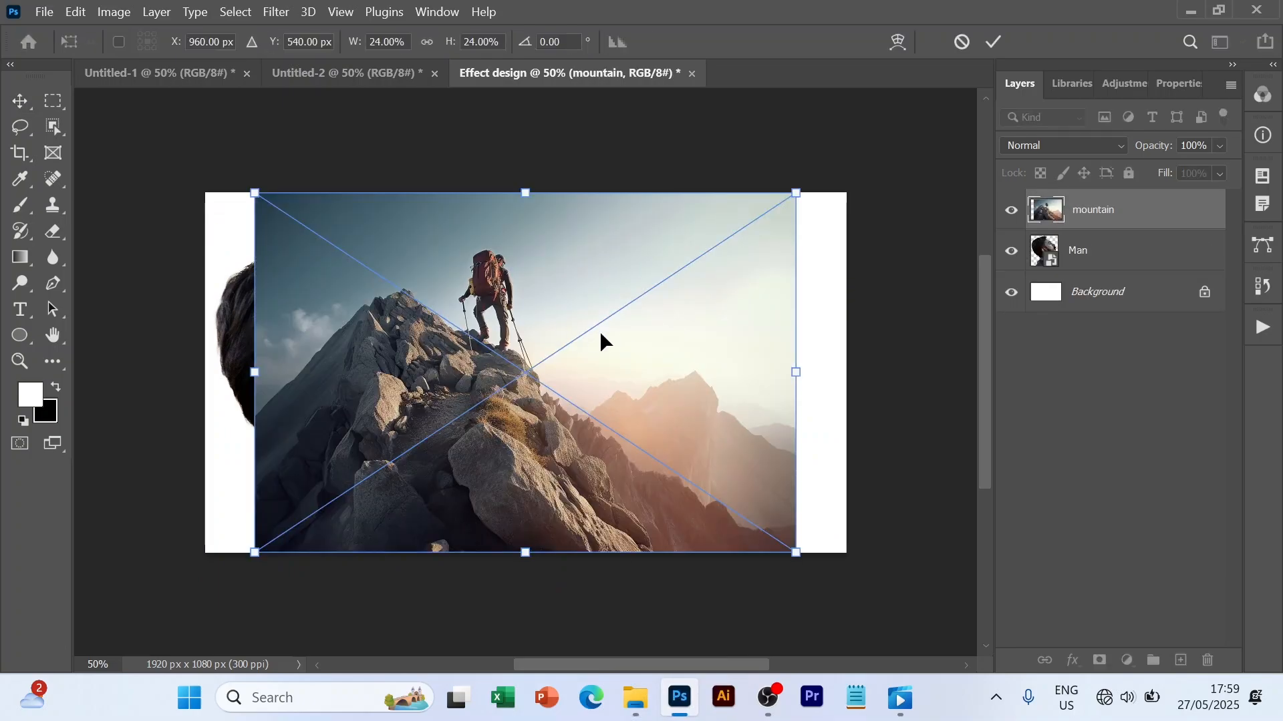
pyautogui.moveTo(634, 339); pyautogui.dragTo(510, 341)
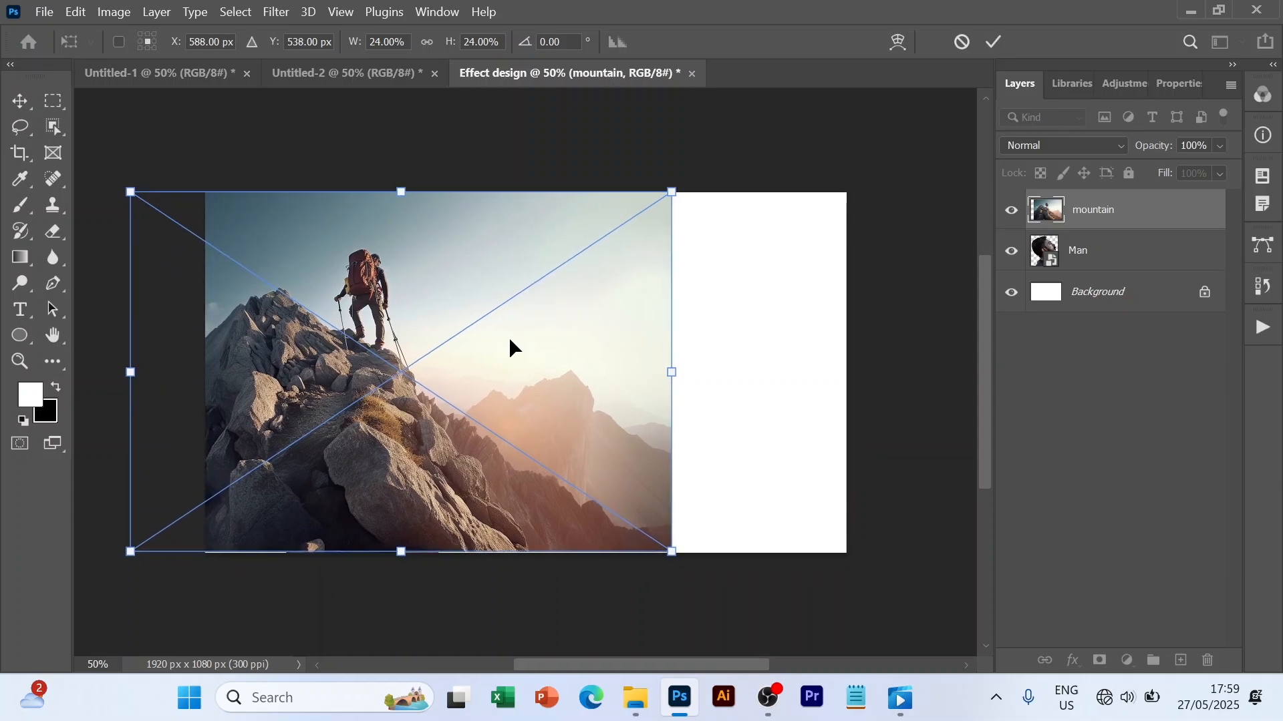
pyautogui.click(997, 46)
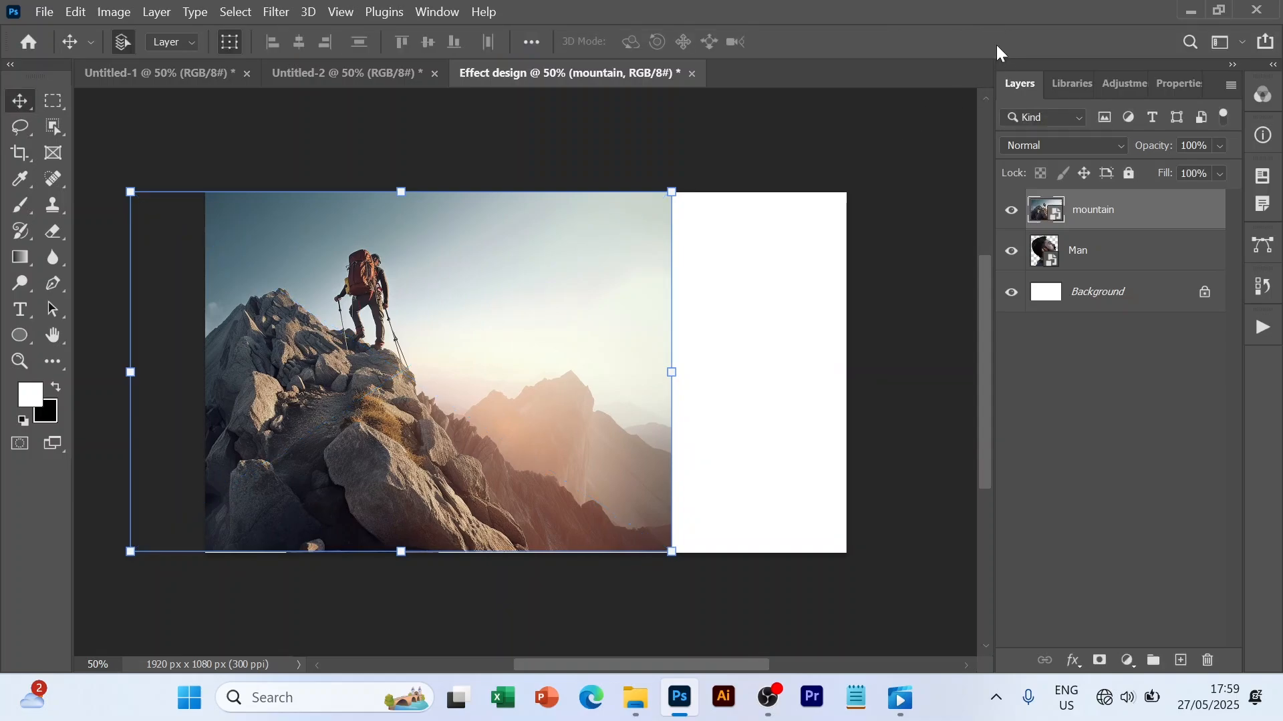
# Clip the mountain layer to the Man layer and nudge the mountain slightly downward
pyautogui.rightClick(1120, 218)
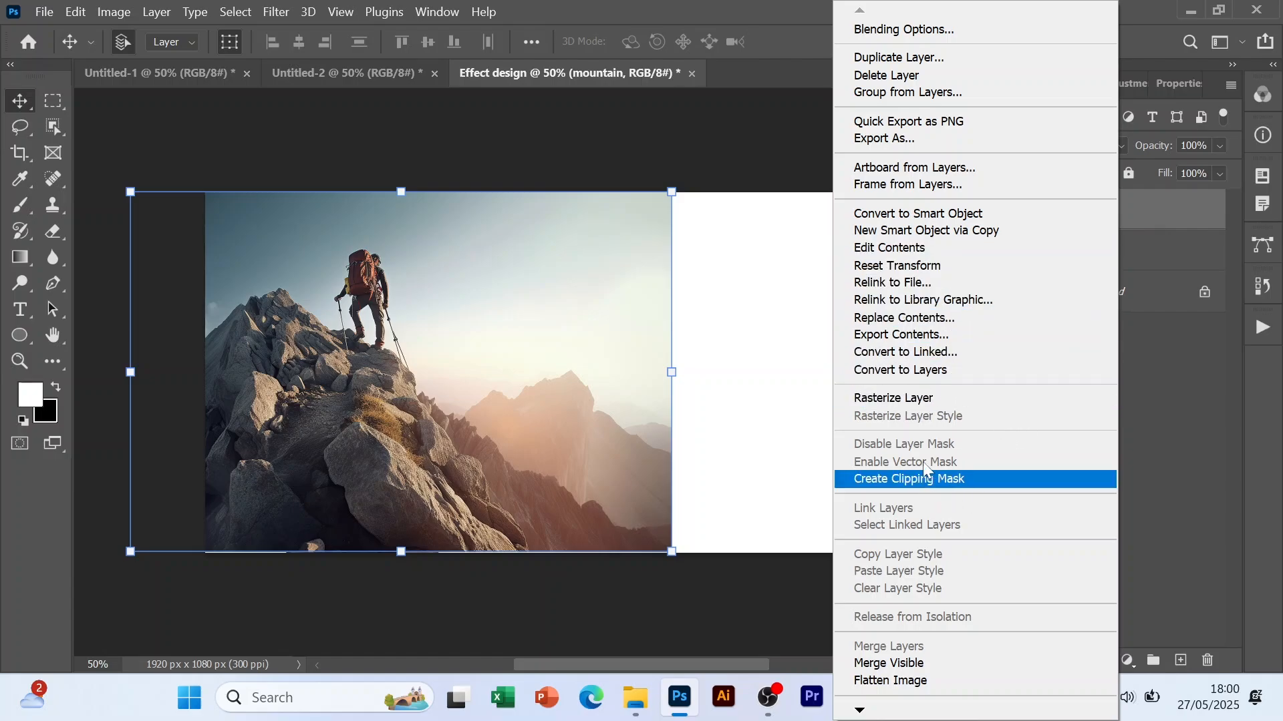
pyautogui.click(930, 482)
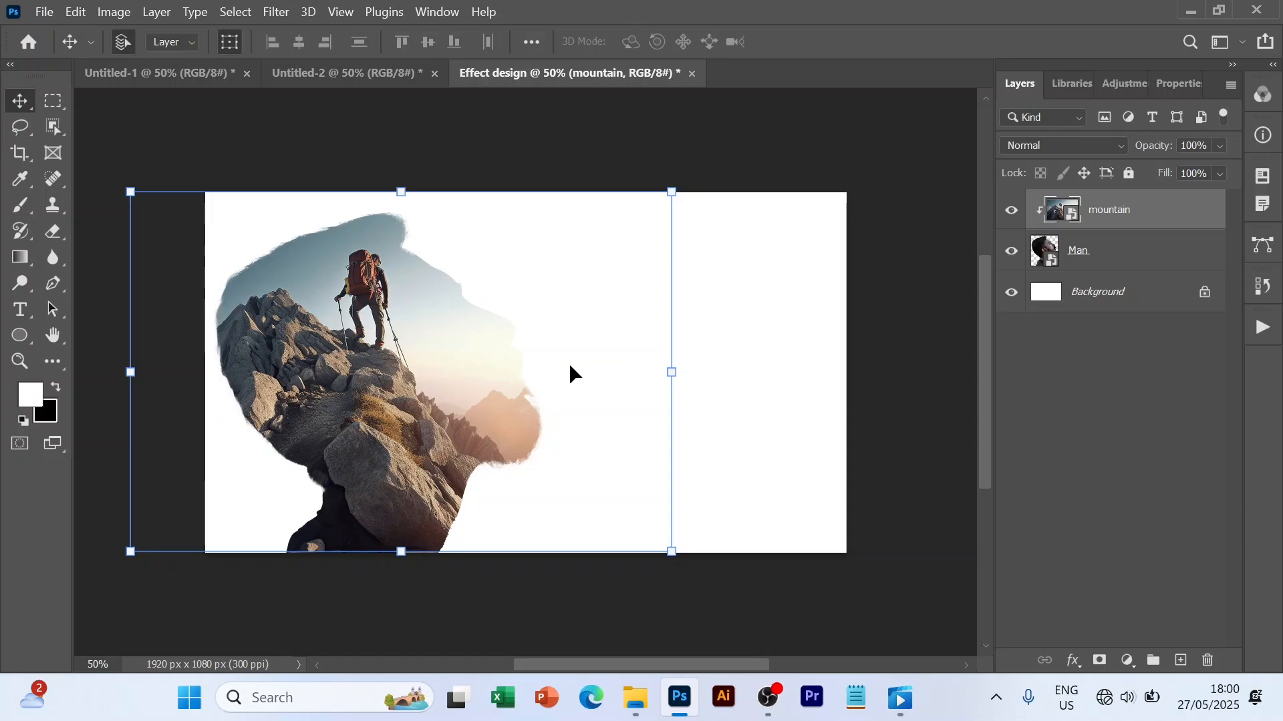
pyautogui.moveTo(434, 365)
pyautogui.mouseDown()
pyautogui.moveTo(416, 362)
pyautogui.moveTo(435, 354)
pyautogui.moveTo(432, 372)
pyautogui.mouseUp()
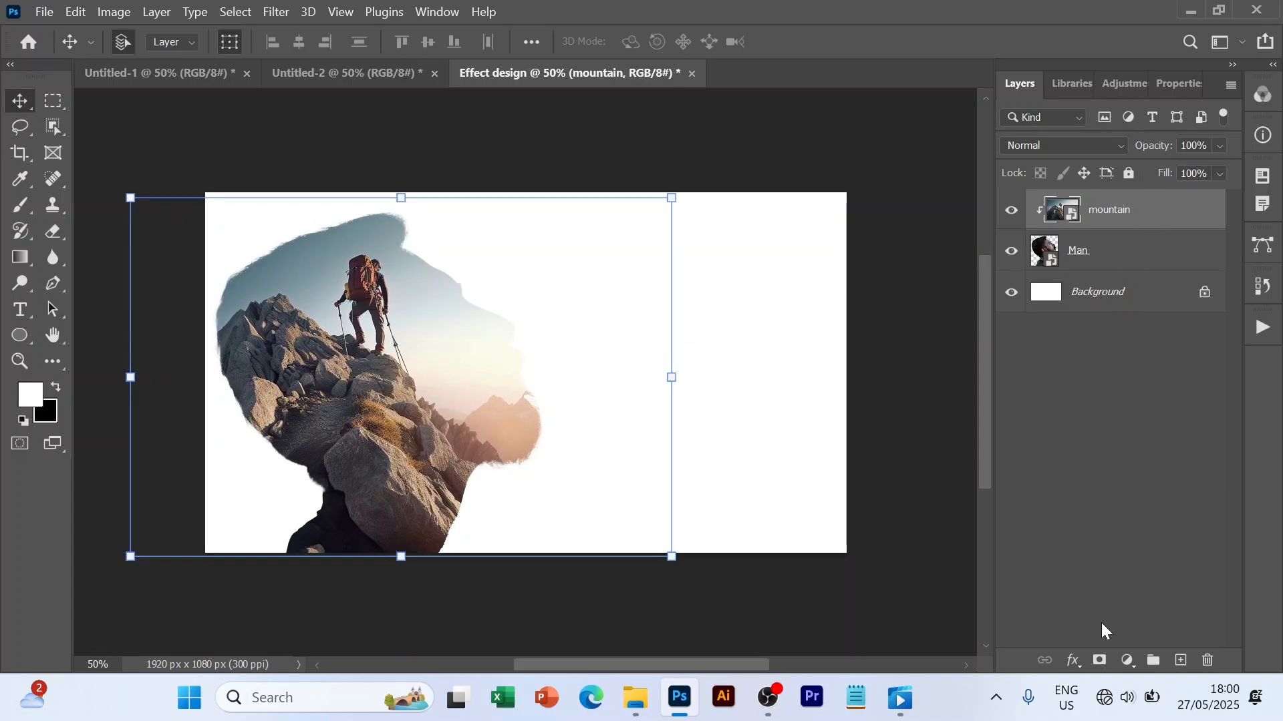
# Mask the mountain layer and paint black with a soft 300 px brush to reveal the man's face, hair edge and neck
pyautogui.click(1101, 661)
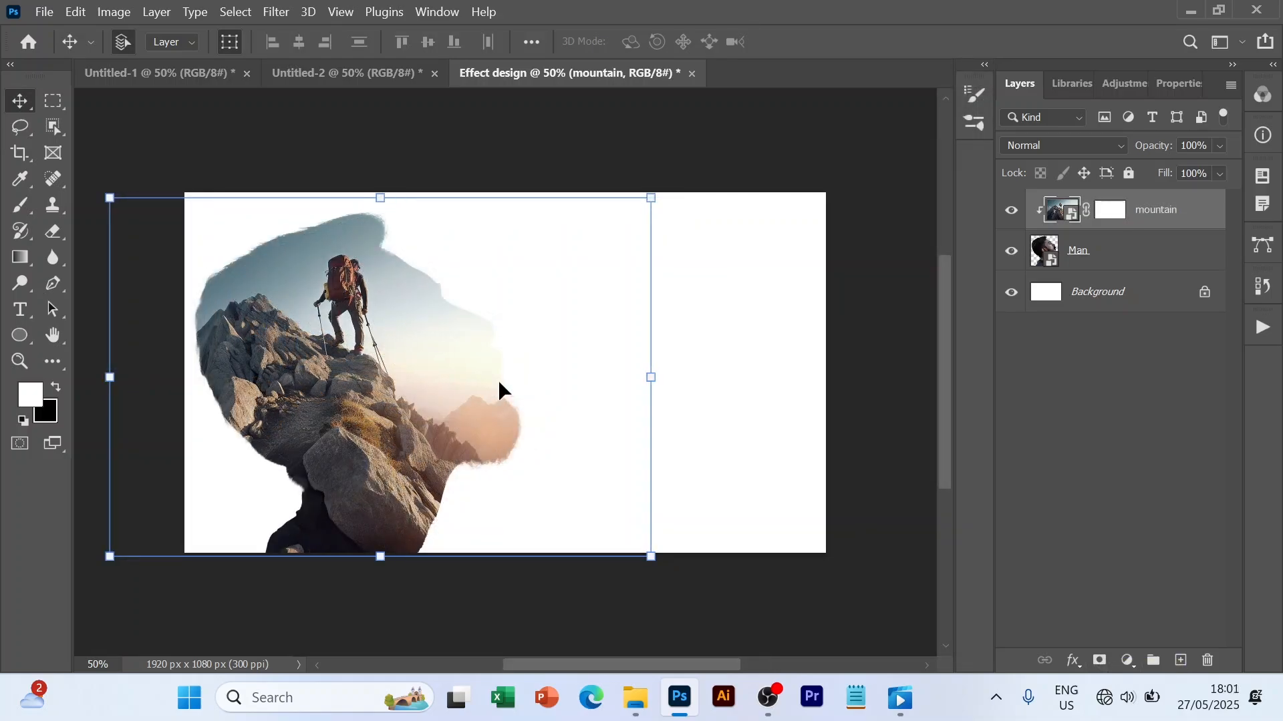
pyautogui.press('b')
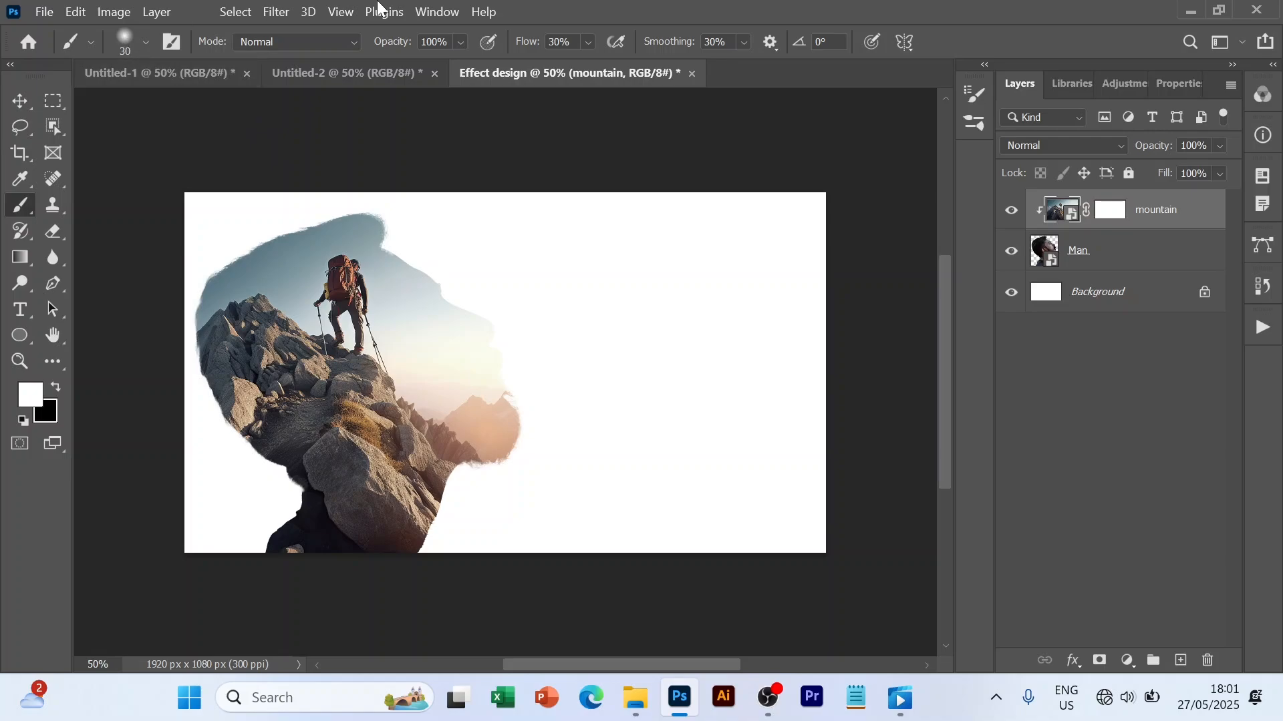
pyautogui.click(1111, 211)
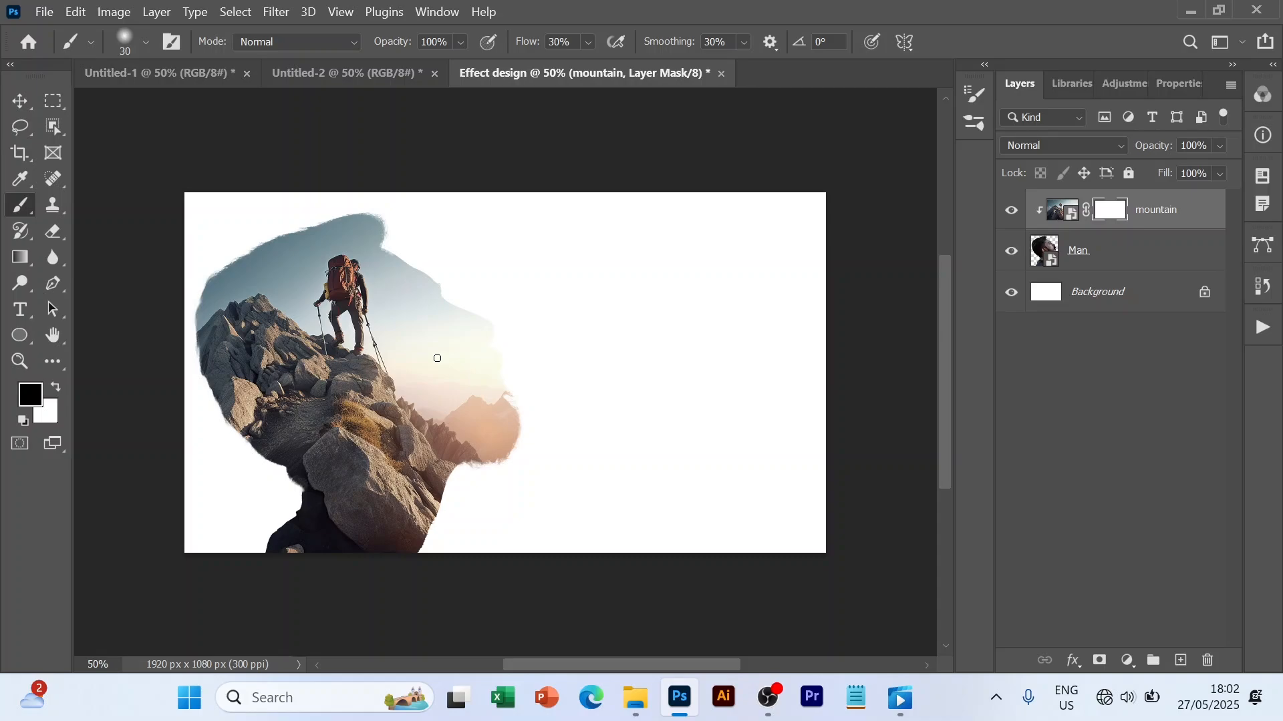
pyautogui.press('p')
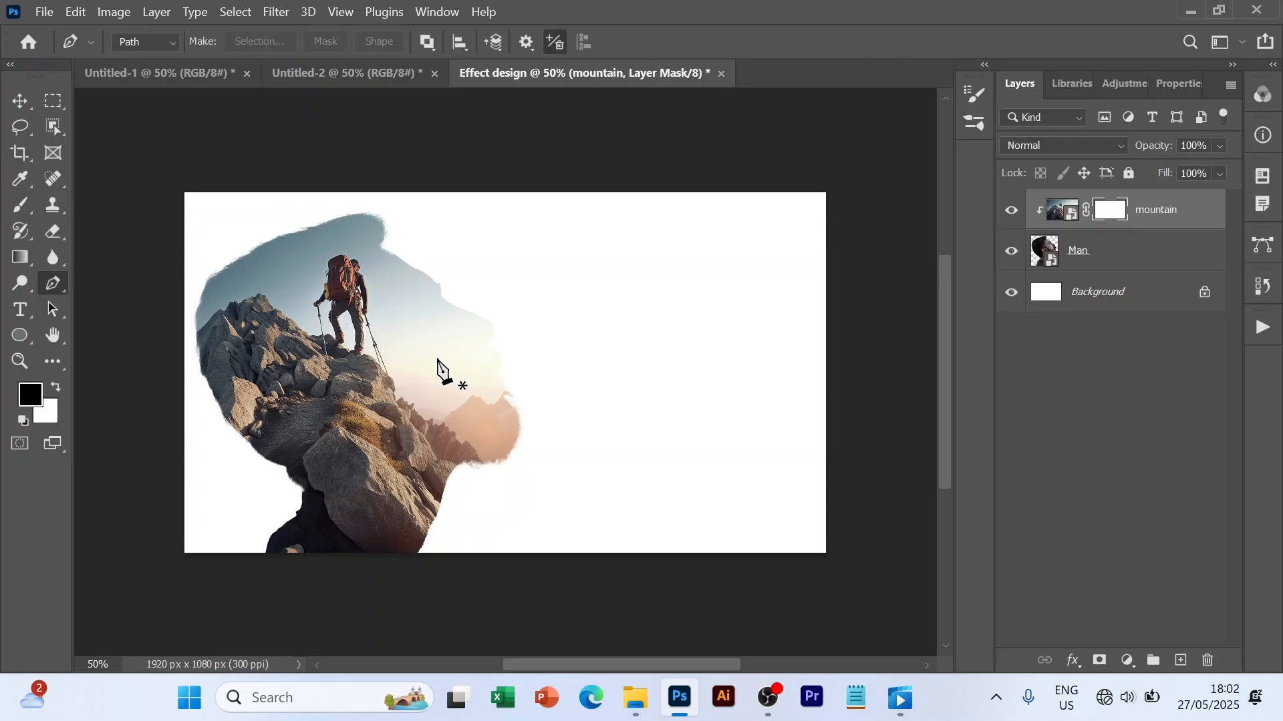
pyautogui.press('b')
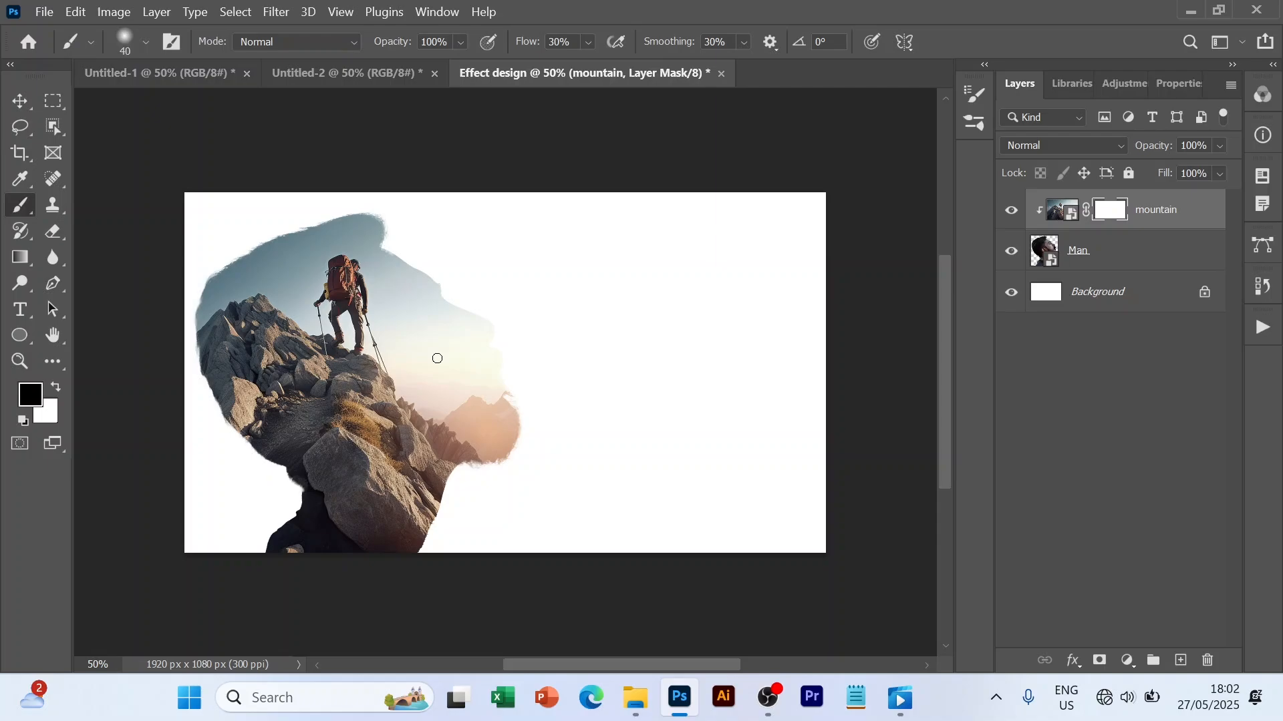
pyautogui.press(']')
pyautogui.press(']')
pyautogui.press(']')
pyautogui.press(']')
pyautogui.press(']')
pyautogui.moveTo(480, 273)
pyautogui.mouseDown()
pyautogui.moveTo(535, 361)
pyautogui.moveTo(545, 454)
pyautogui.moveTo(522, 479)
pyautogui.moveTo(473, 494)
pyautogui.moveTo(455, 553)
pyautogui.moveTo(455, 526)
pyautogui.moveTo(288, 549)
pyautogui.moveTo(273, 585)
pyautogui.moveTo(240, 474)
pyautogui.moveTo(186, 412)
pyautogui.moveTo(158, 312)
pyautogui.moveTo(279, 215)
pyautogui.moveTo(391, 196)
pyautogui.moveTo(394, 220)
pyautogui.moveTo(368, 202)
pyautogui.moveTo(477, 280)
pyautogui.moveTo(465, 265)
pyautogui.moveTo(539, 381)
pyautogui.moveTo(552, 426)
pyautogui.moveTo(433, 558)
pyautogui.moveTo(304, 531)
pyautogui.moveTo(170, 360)
pyautogui.moveTo(171, 332)
pyautogui.moveTo(251, 459)
pyautogui.moveTo(350, 545)
pyautogui.moveTo(522, 496)
pyautogui.moveTo(428, 210)
pyautogui.moveTo(289, 200)
pyautogui.moveTo(238, 215)
pyautogui.moveTo(173, 291)
pyautogui.mouseUp()
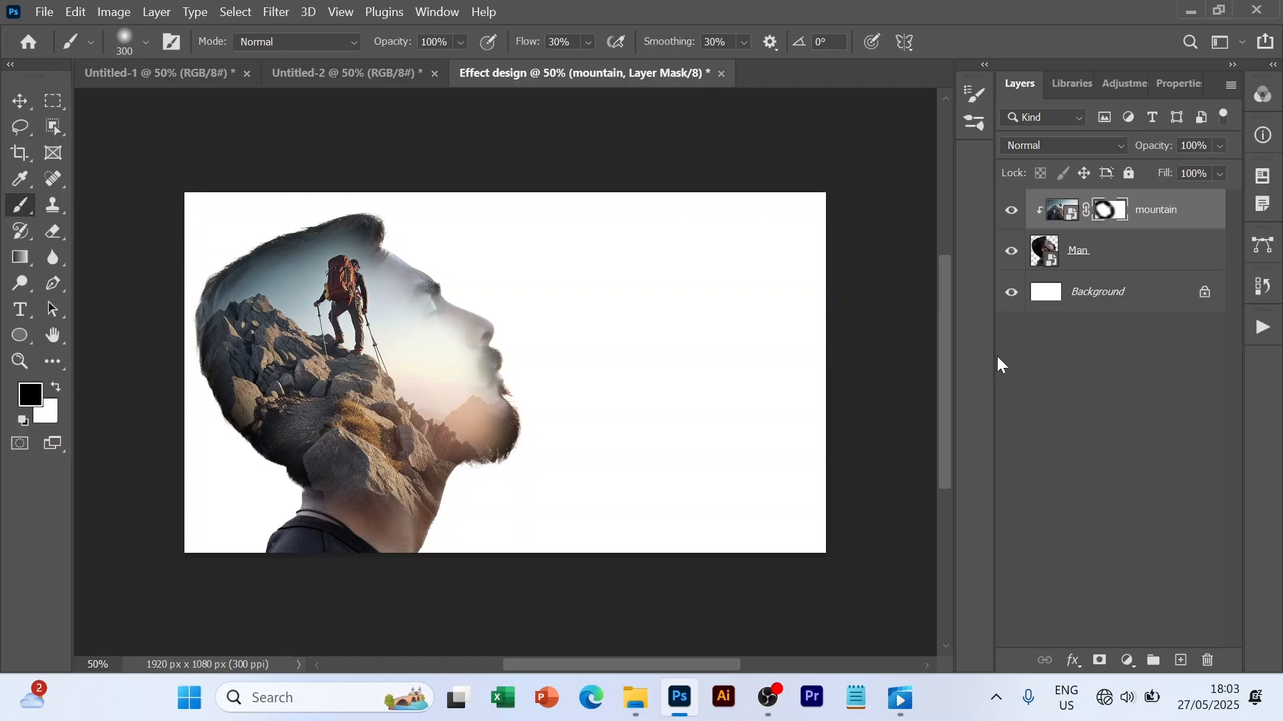
pyautogui.press('v')
pyautogui.press('x')
pyautogui.click(1101, 373)
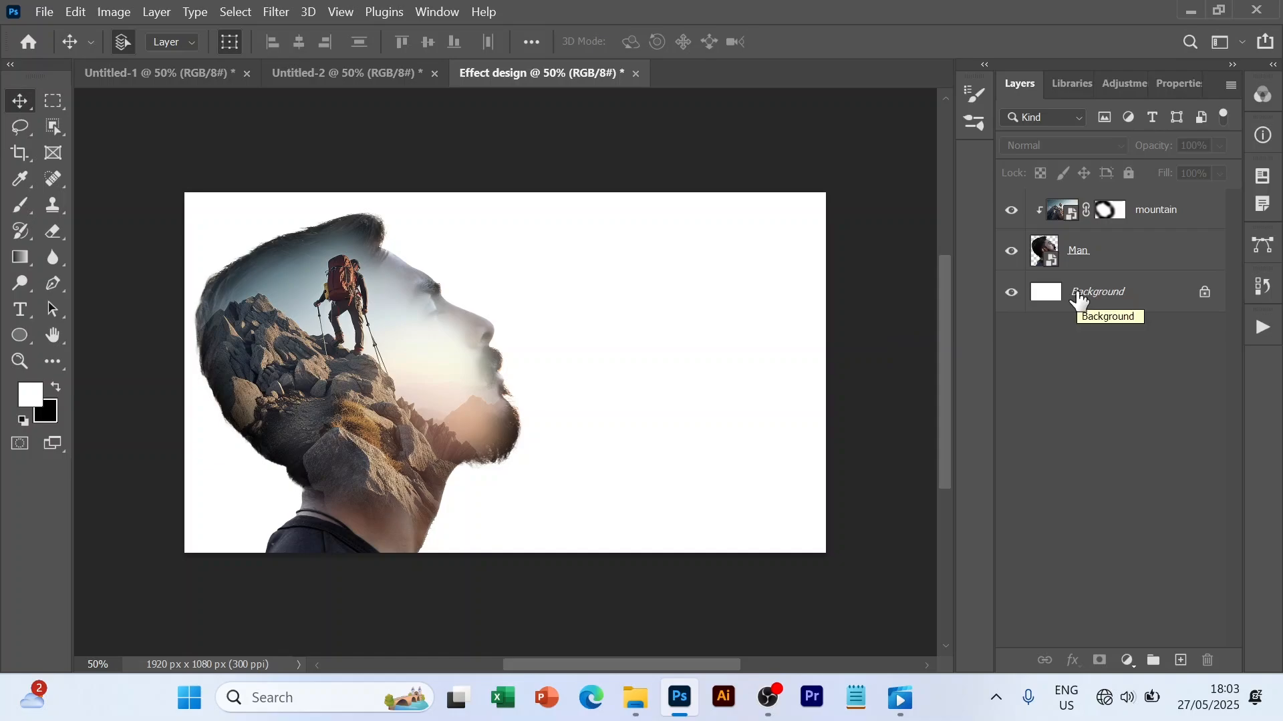
pyautogui.click(1143, 219)
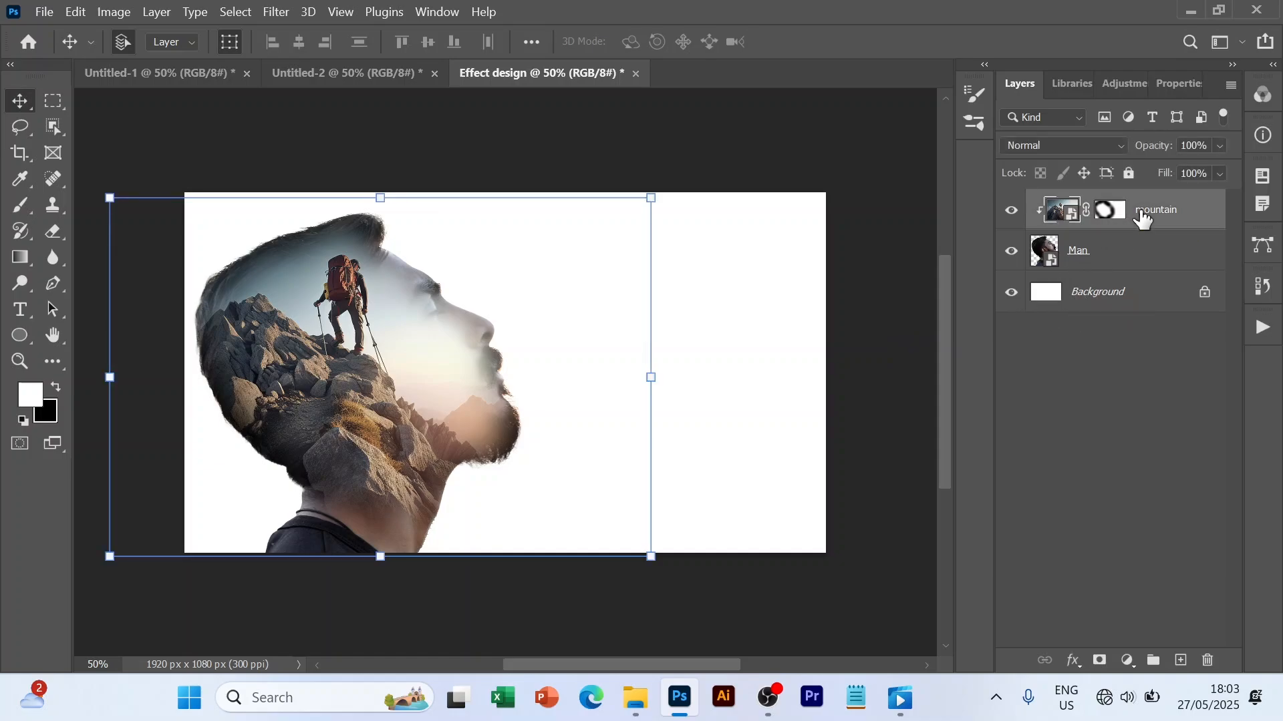
pyautogui.click(1072, 382)
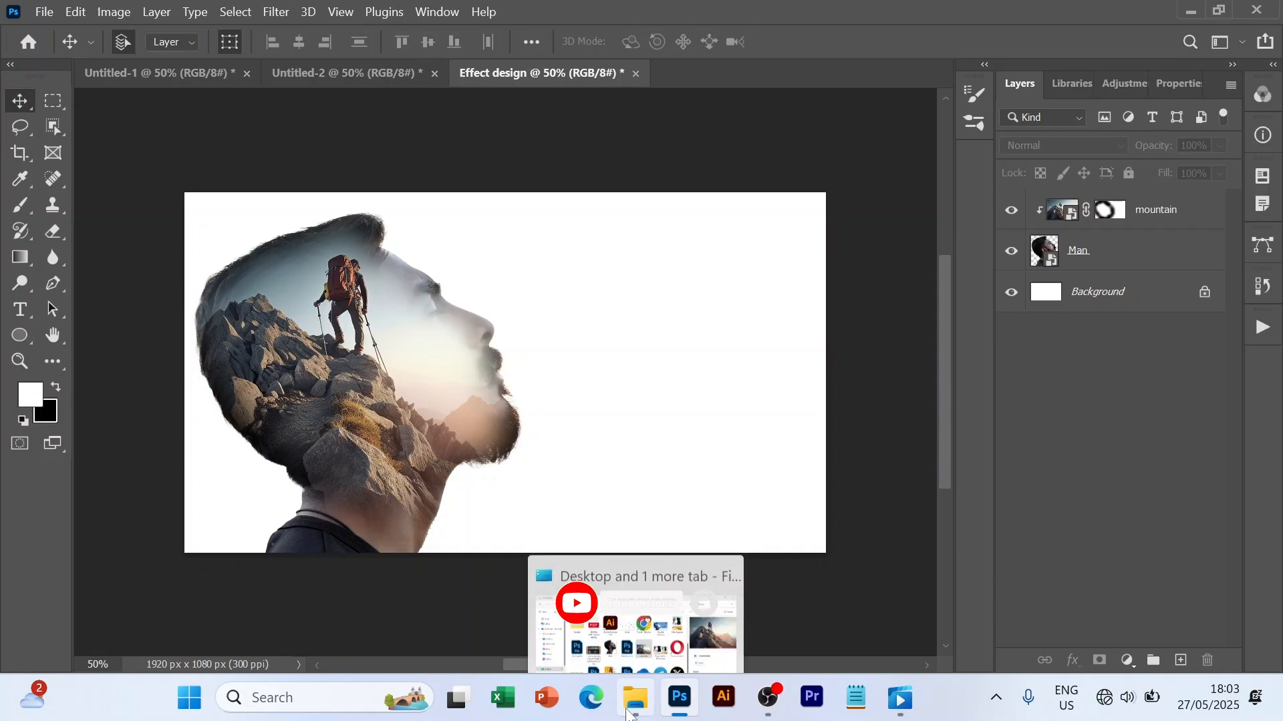
# Place the birds image at about 18.63% scale beside the man's forehead and set its blend mode to Multiply
pyautogui.click(628, 698)
pyautogui.moveTo(590, 197); pyautogui.dragTo(581, 285)
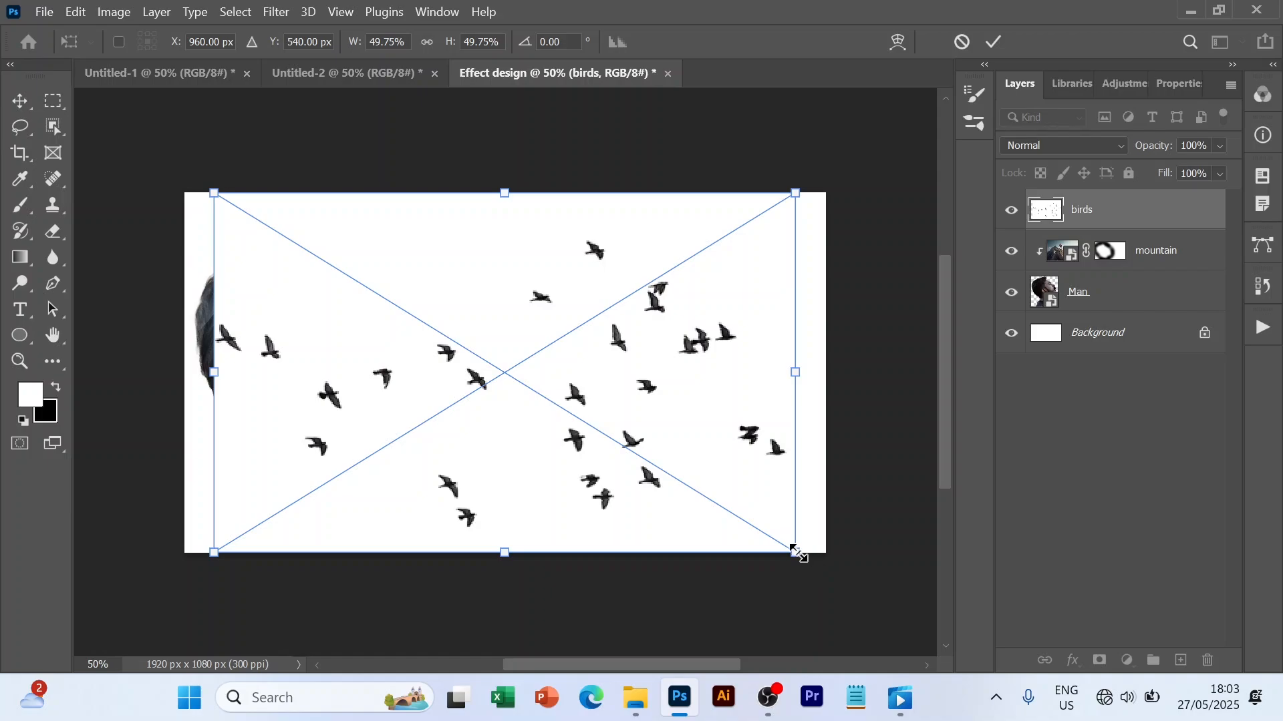
pyautogui.moveTo(757, 530); pyautogui.dragTo(545, 305)
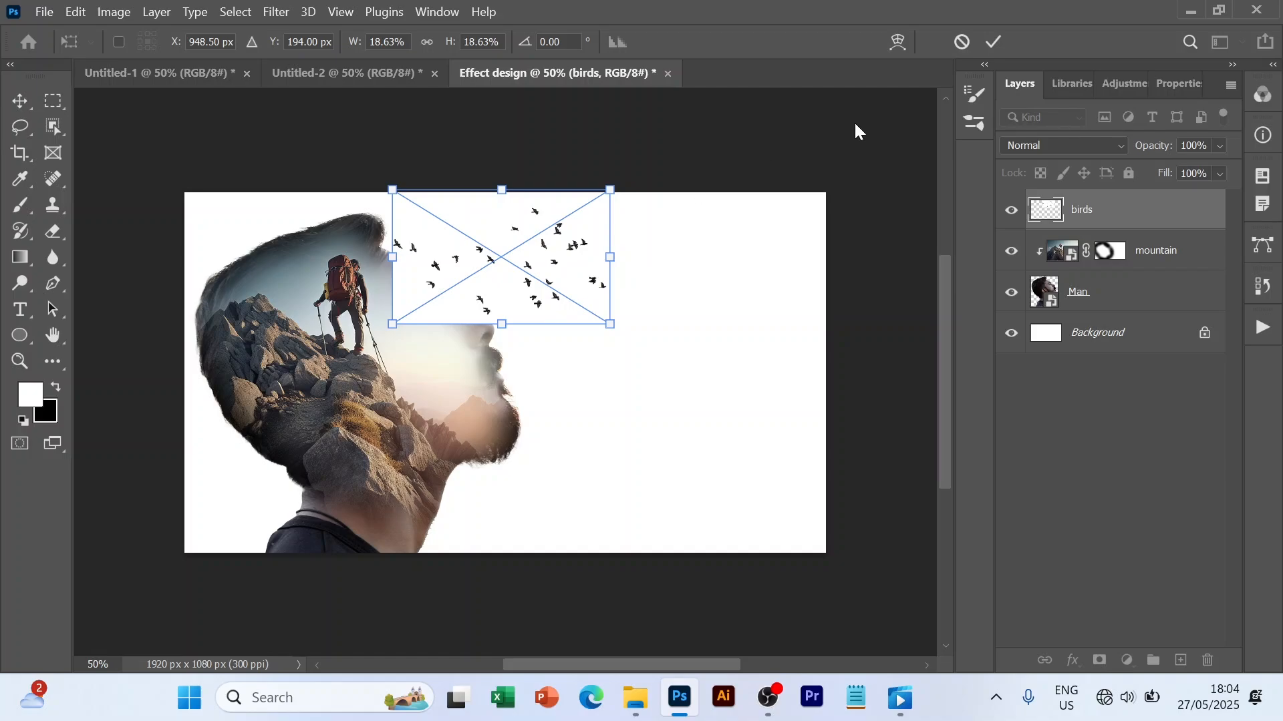
pyautogui.click(994, 41)
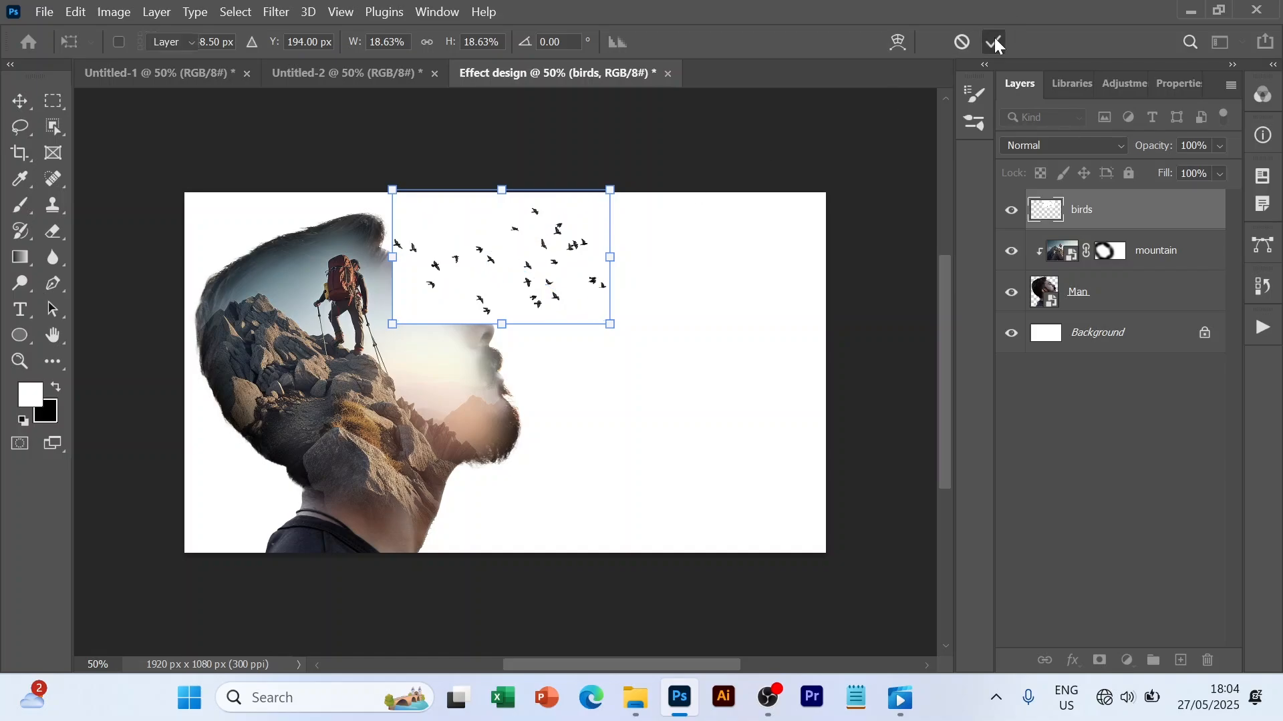
pyautogui.click(1117, 146)
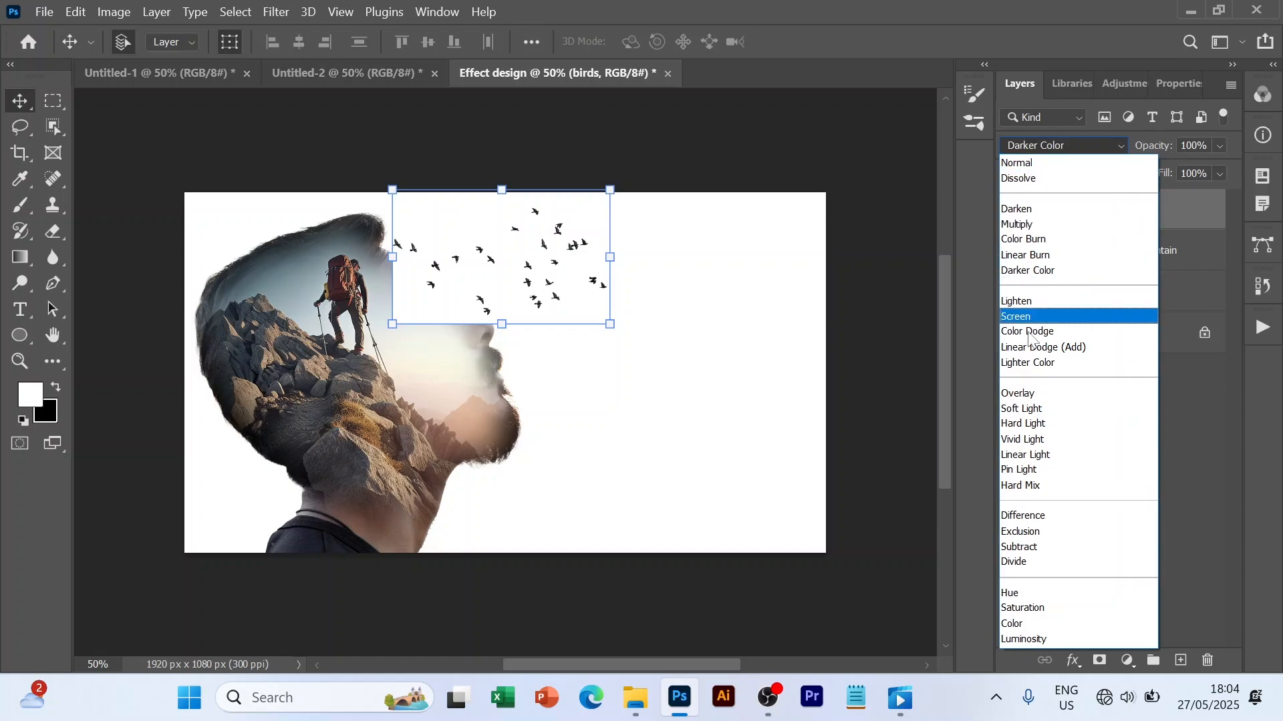
pyautogui.click(1026, 225)
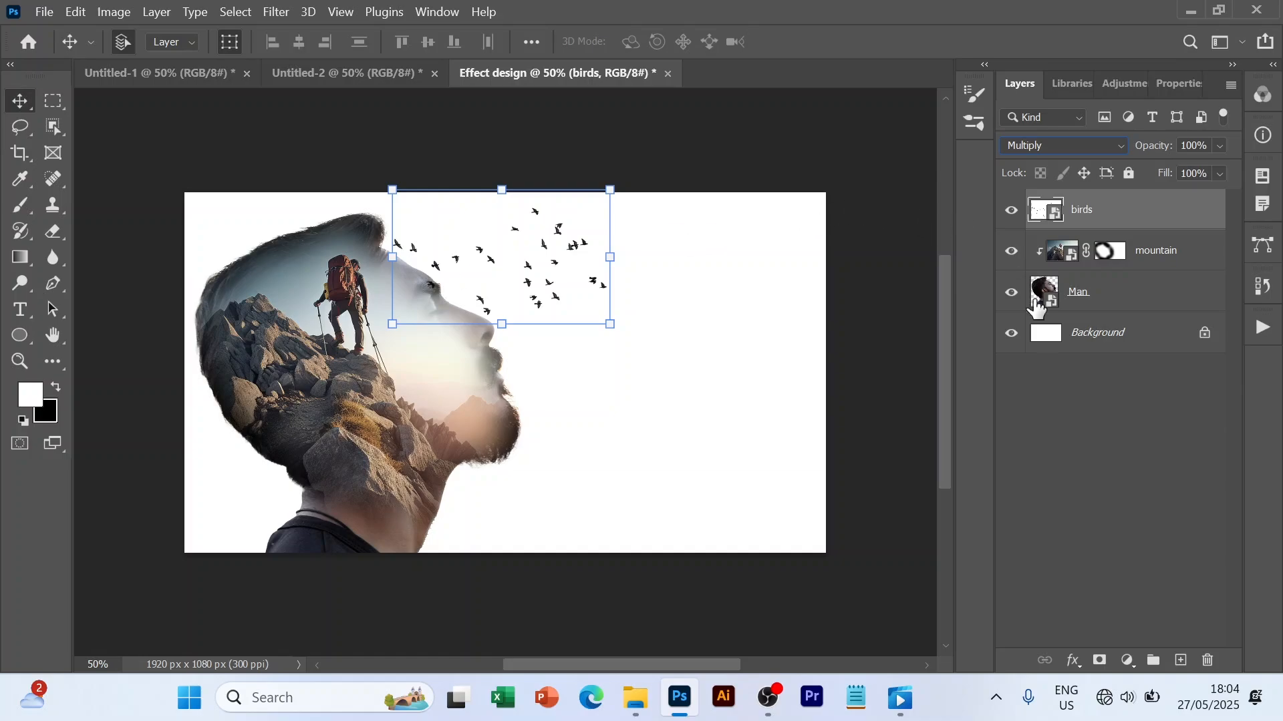
# Add a layer mask to the birds layer and choose a black Hard Round brush at 125 px
pyautogui.click(1102, 664)
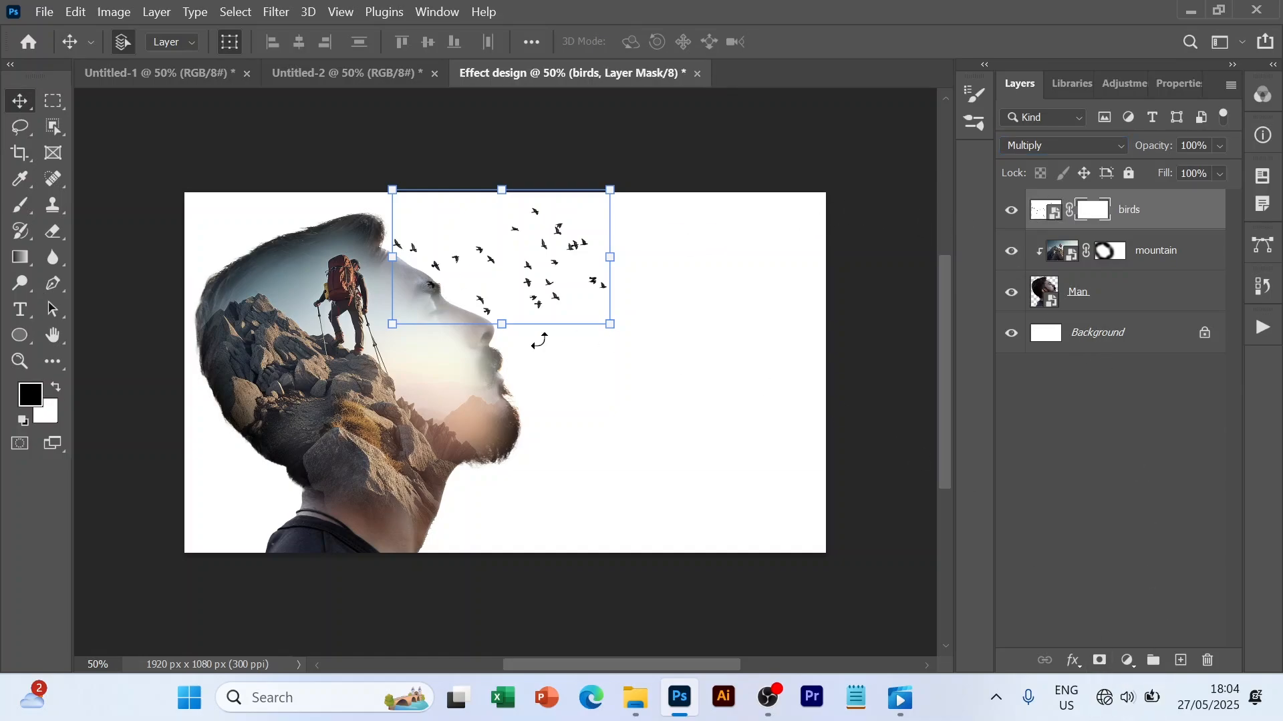
pyautogui.press('b')
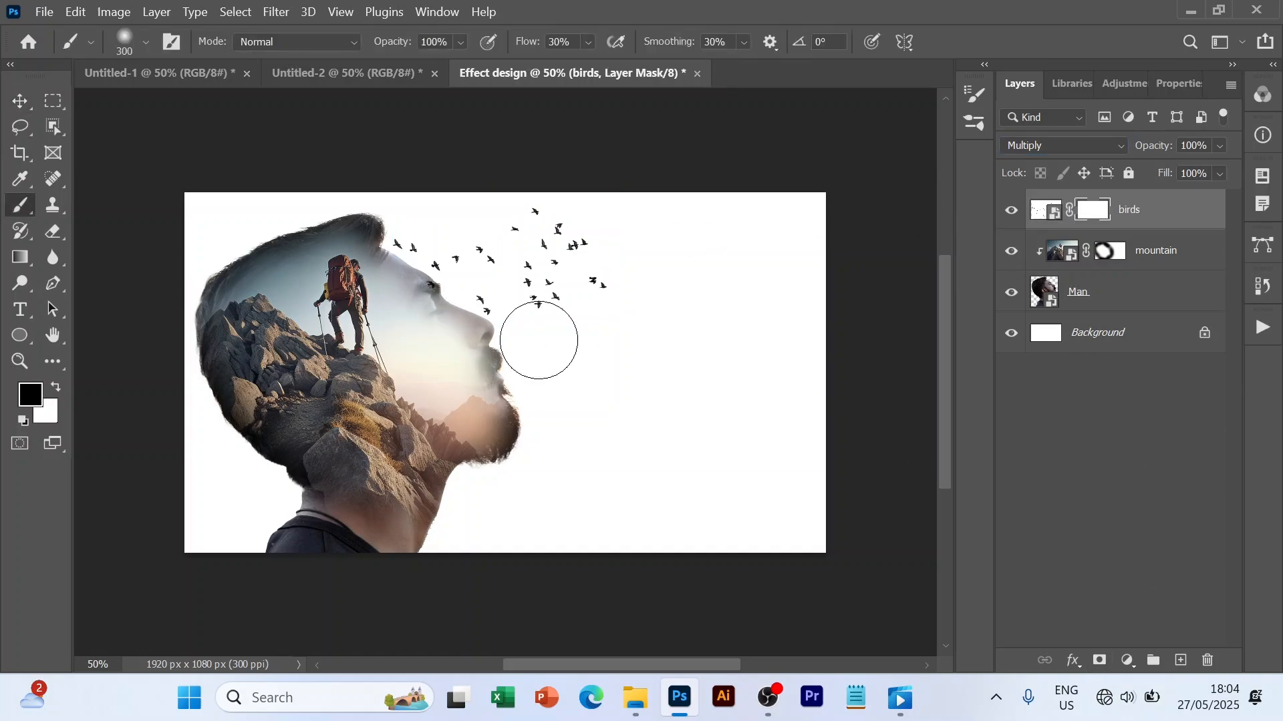
pyautogui.click(147, 41)
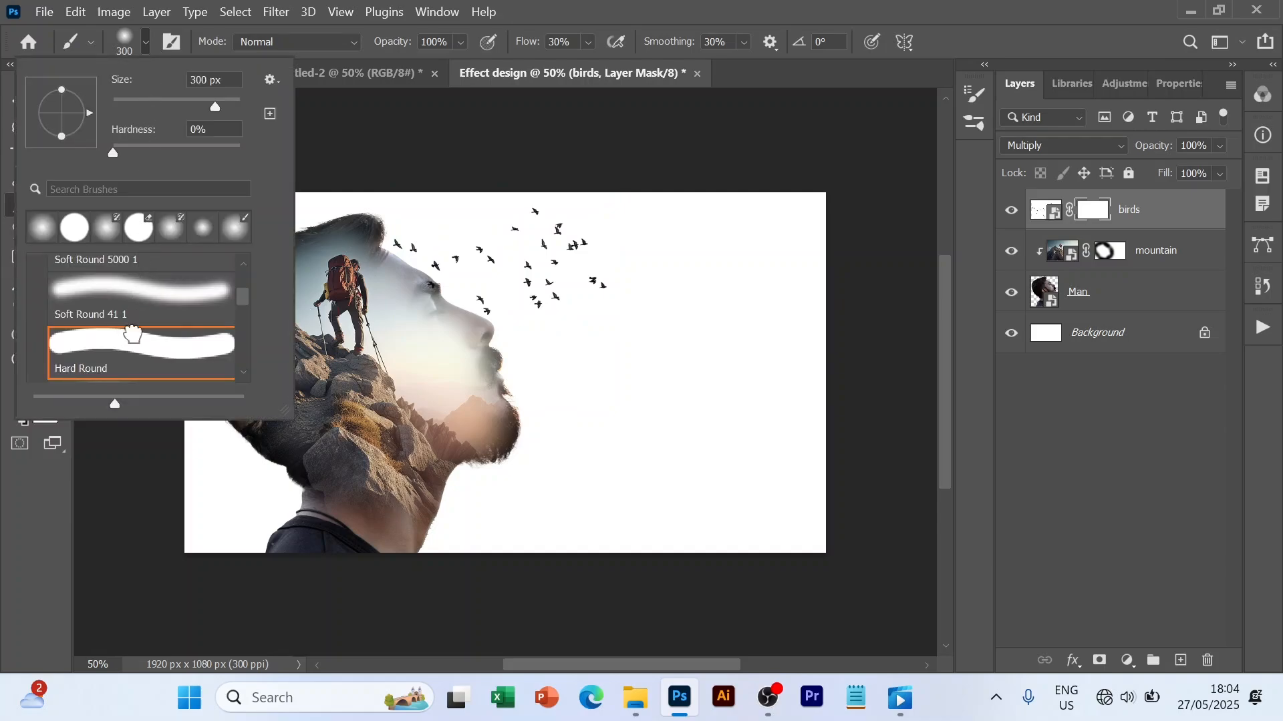
pyautogui.click(136, 337)
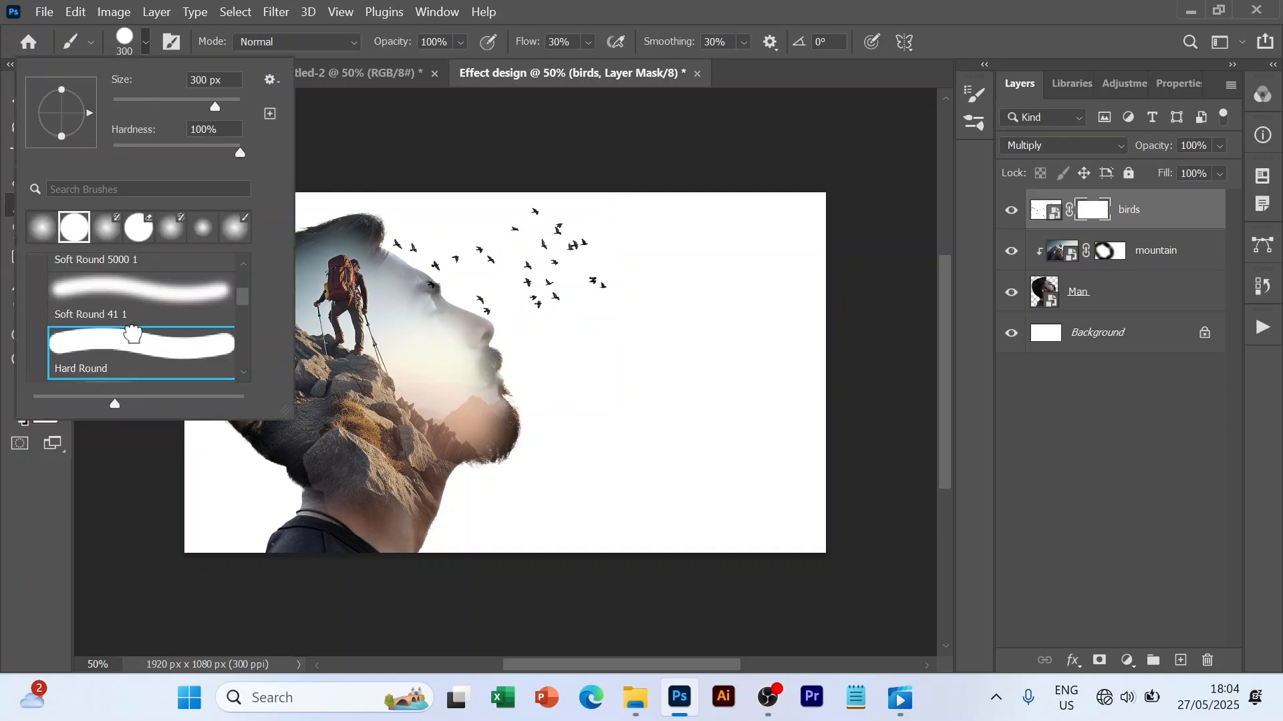
pyautogui.click(134, 42)
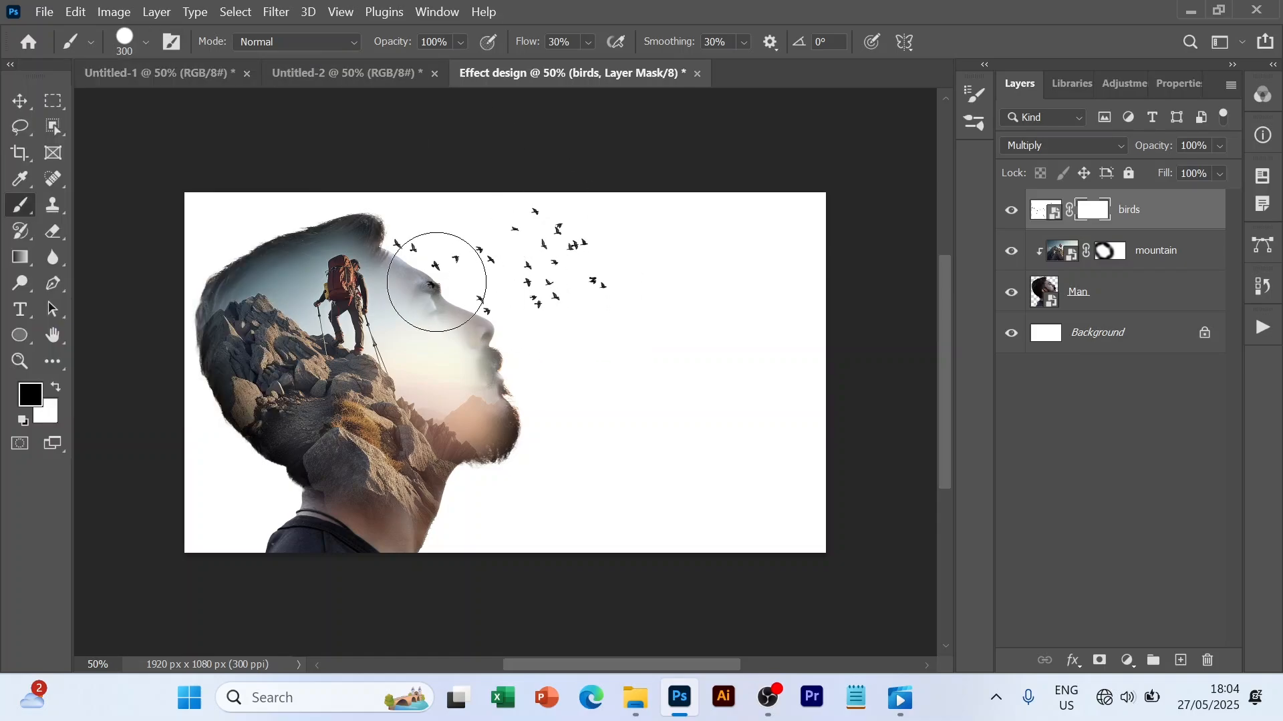
pyautogui.press('[')
pyautogui.press('[')
pyautogui.press('[')
pyautogui.press('[')
pyautogui.press('[')
pyautogui.press('[')
pyautogui.press('[')
# Raise the brush flow to 100% and mask out the birds lying over and closest to the man's forehead
pyautogui.click(431, 271)
pyautogui.click(587, 40)
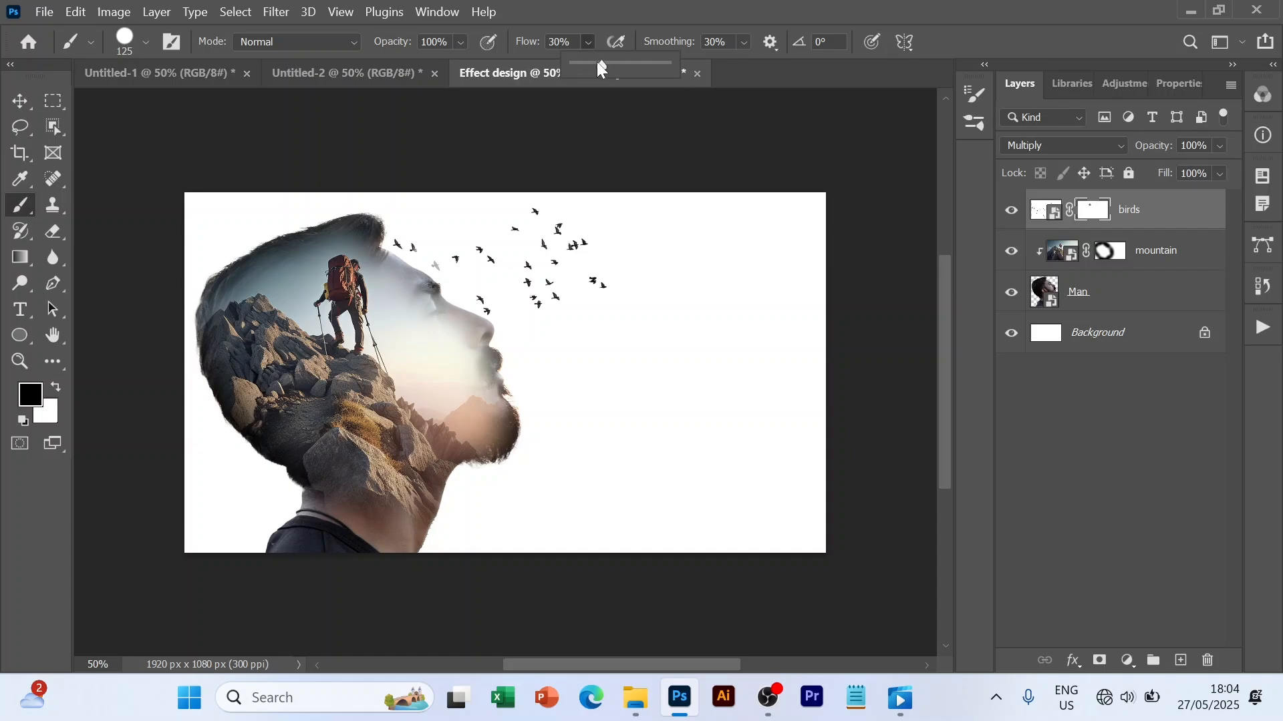
pyautogui.moveTo(601, 65); pyautogui.dragTo(703, 69)
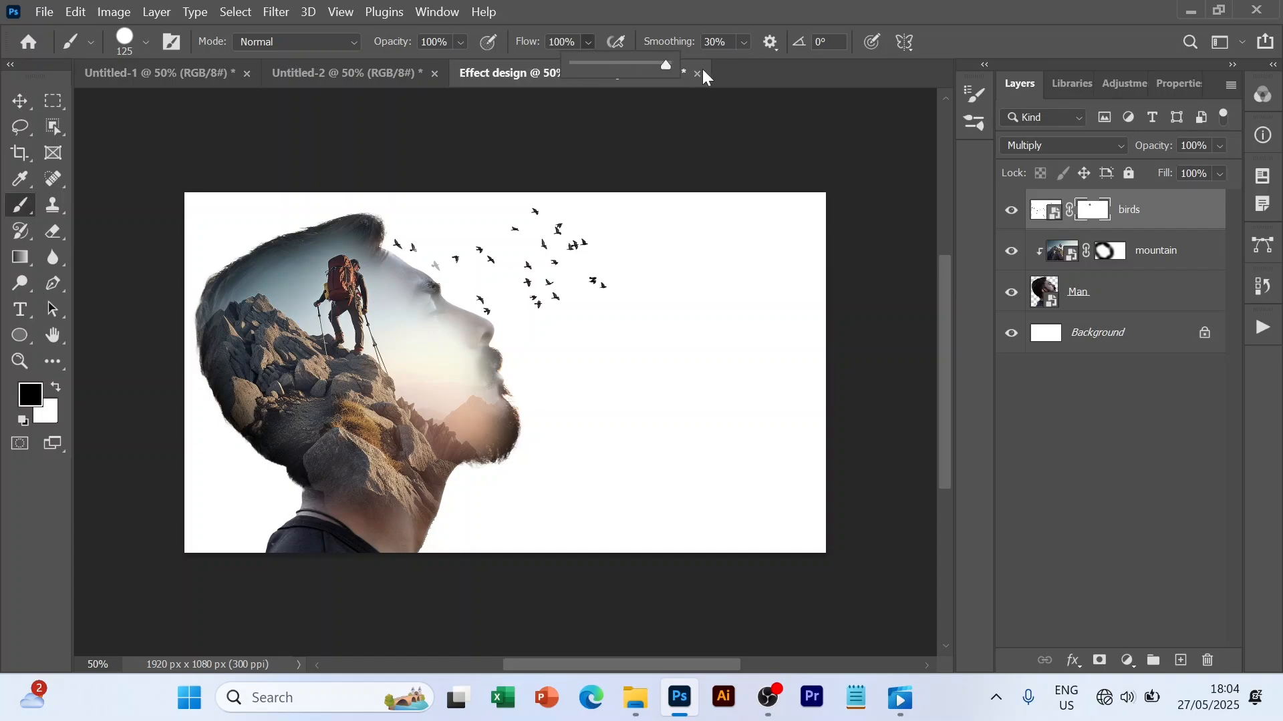
pyautogui.click(421, 257)
pyautogui.click(406, 248)
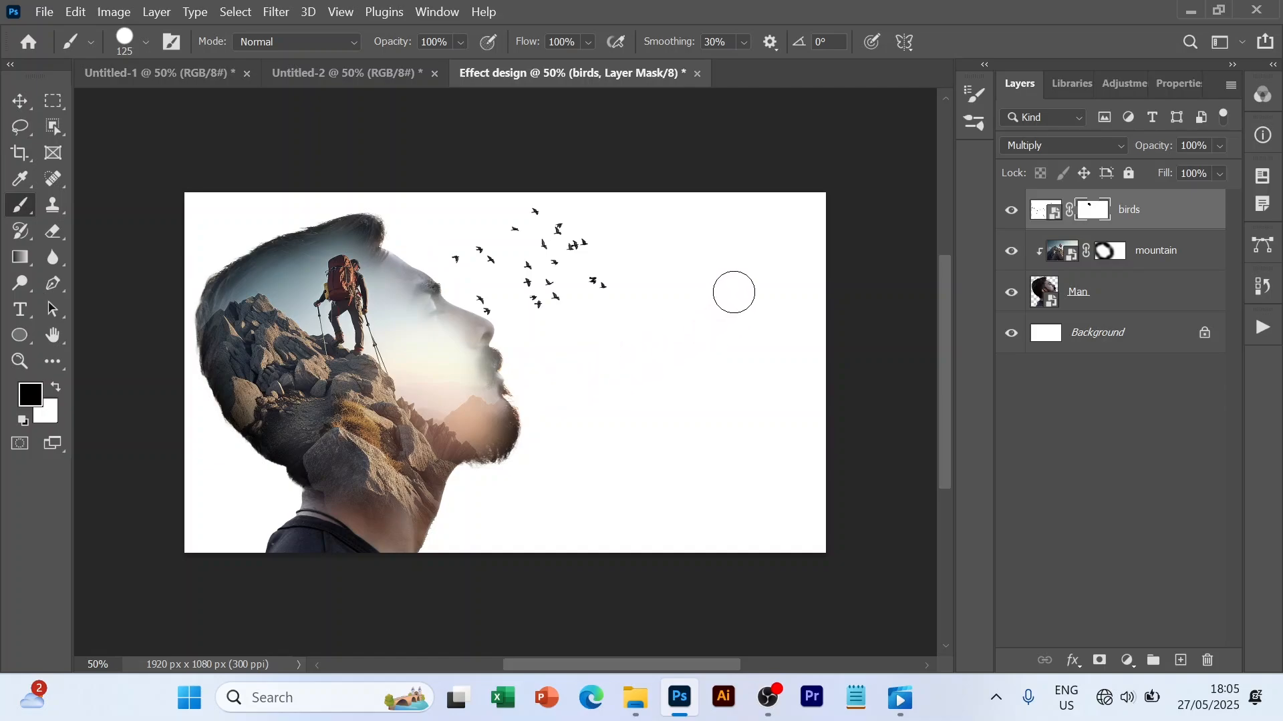
# Shift the birds slightly up and toward the forehead, mask out the leftover speck above the brow, and deselect the layer
pyautogui.press('v')
pyautogui.moveTo(569, 267); pyautogui.dragTo(547, 252)
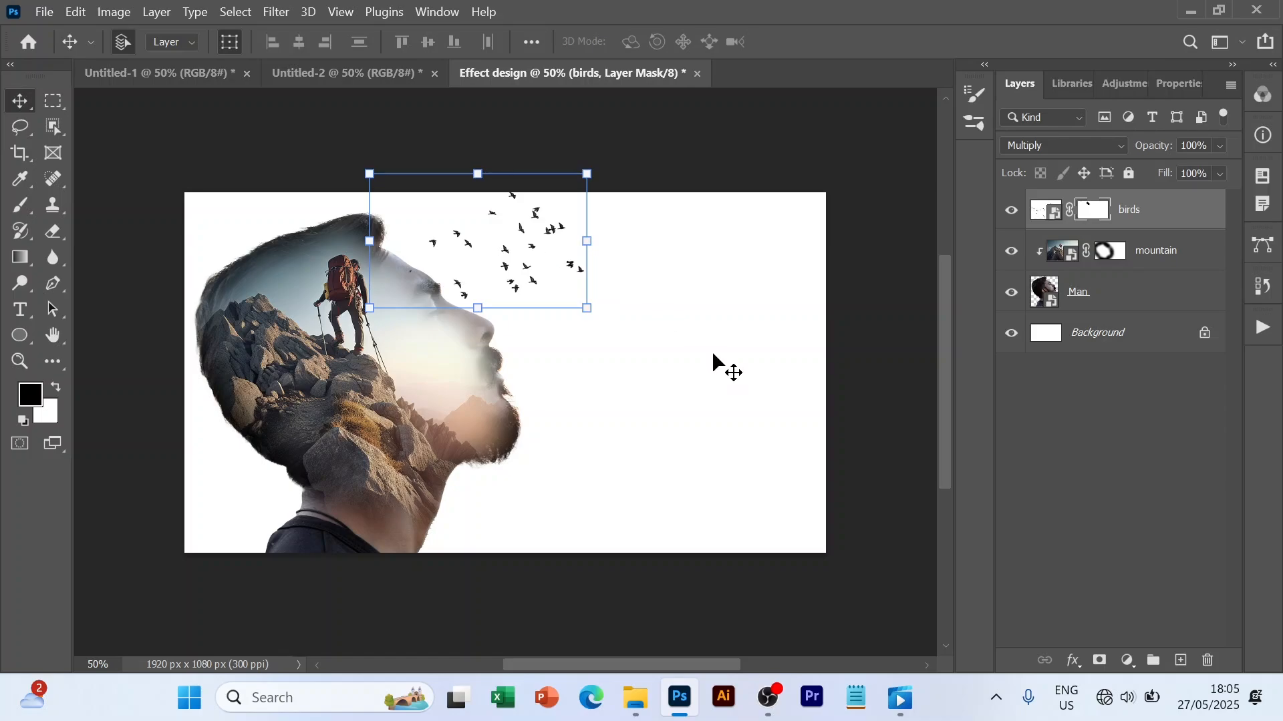
pyautogui.press('b')
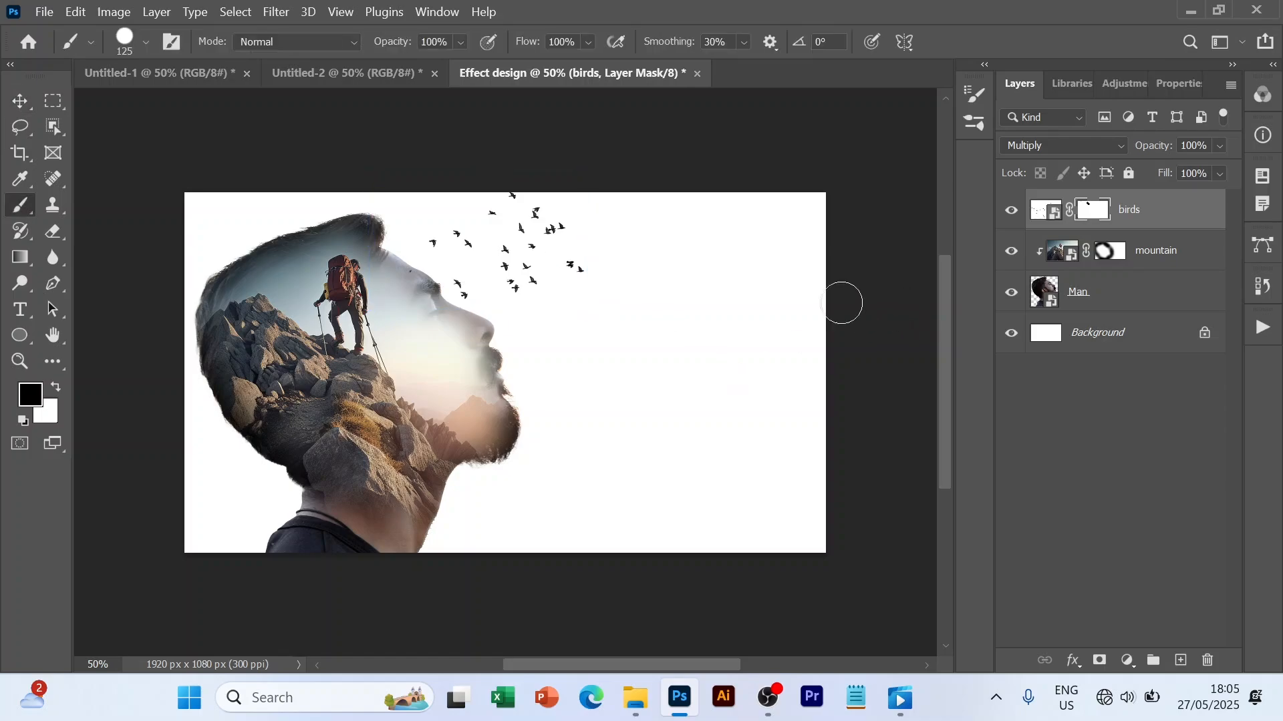
pyautogui.moveTo(413, 281); pyautogui.dragTo(410, 278)
pyautogui.press('v')
pyautogui.click(1152, 455)
pyautogui.press('x')
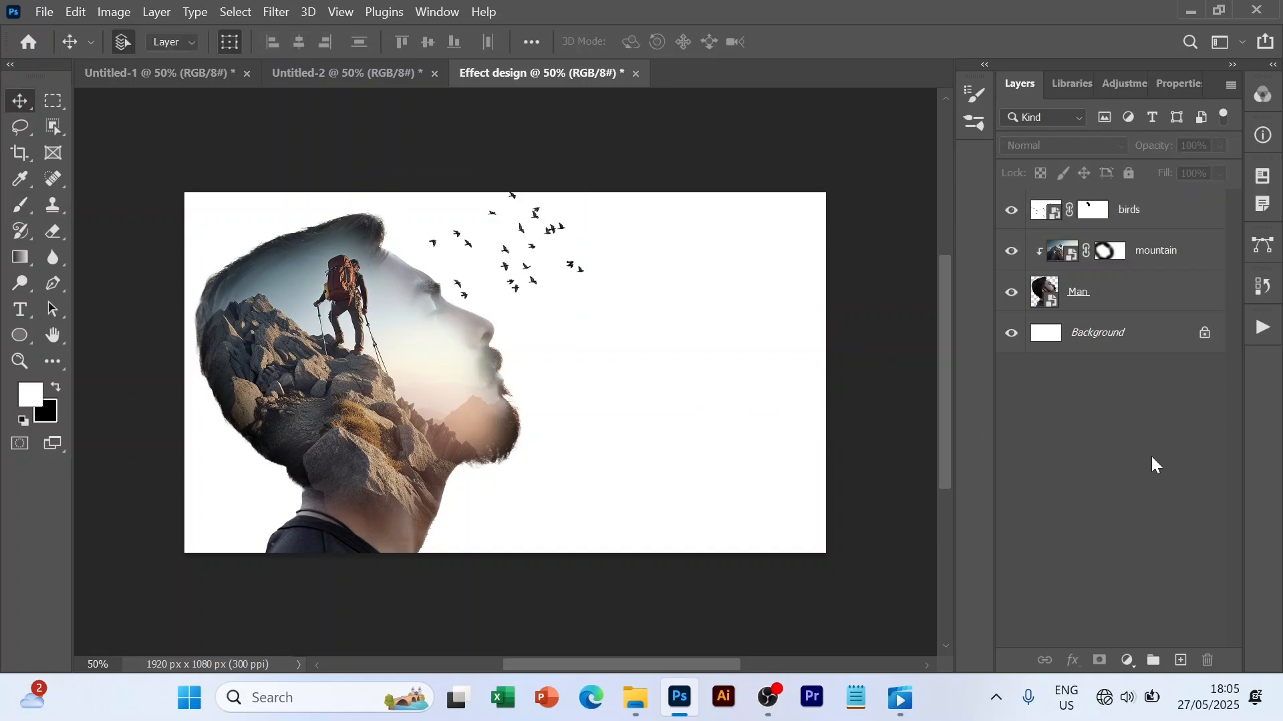
# Add a Gradient fill layer directly above the Background layer
pyautogui.click(1111, 342)
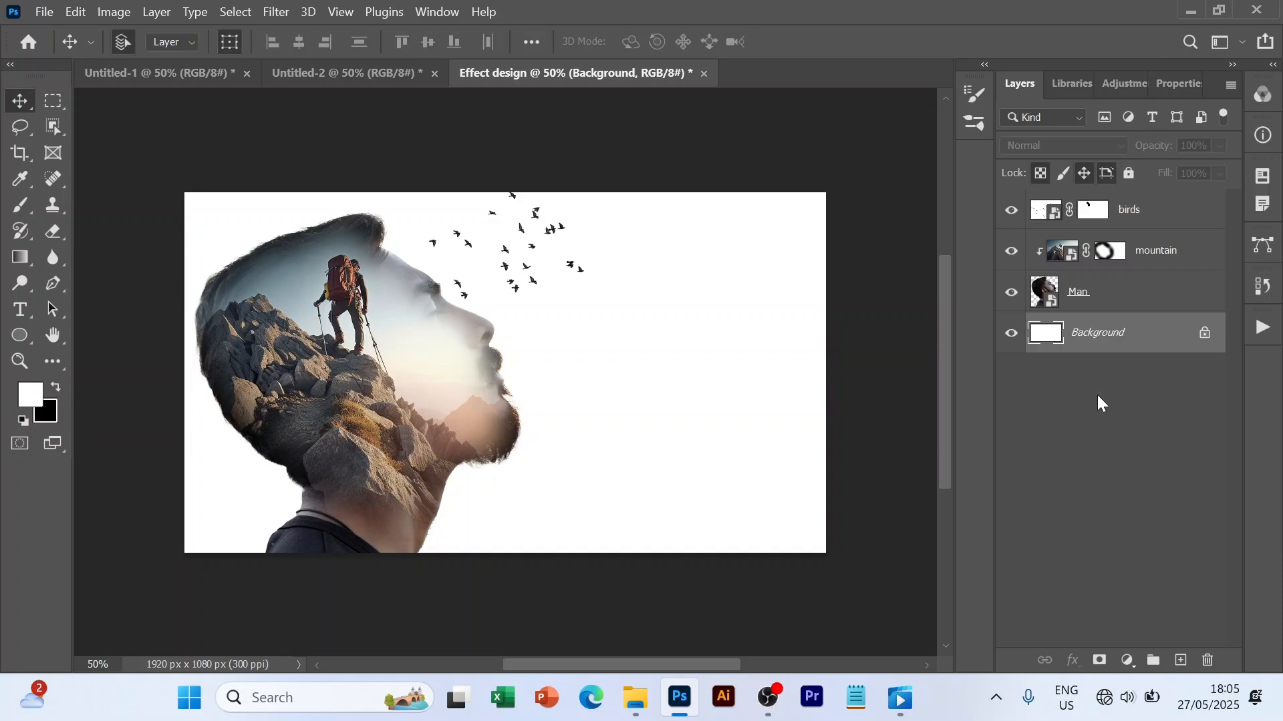
pyautogui.click(1128, 662)
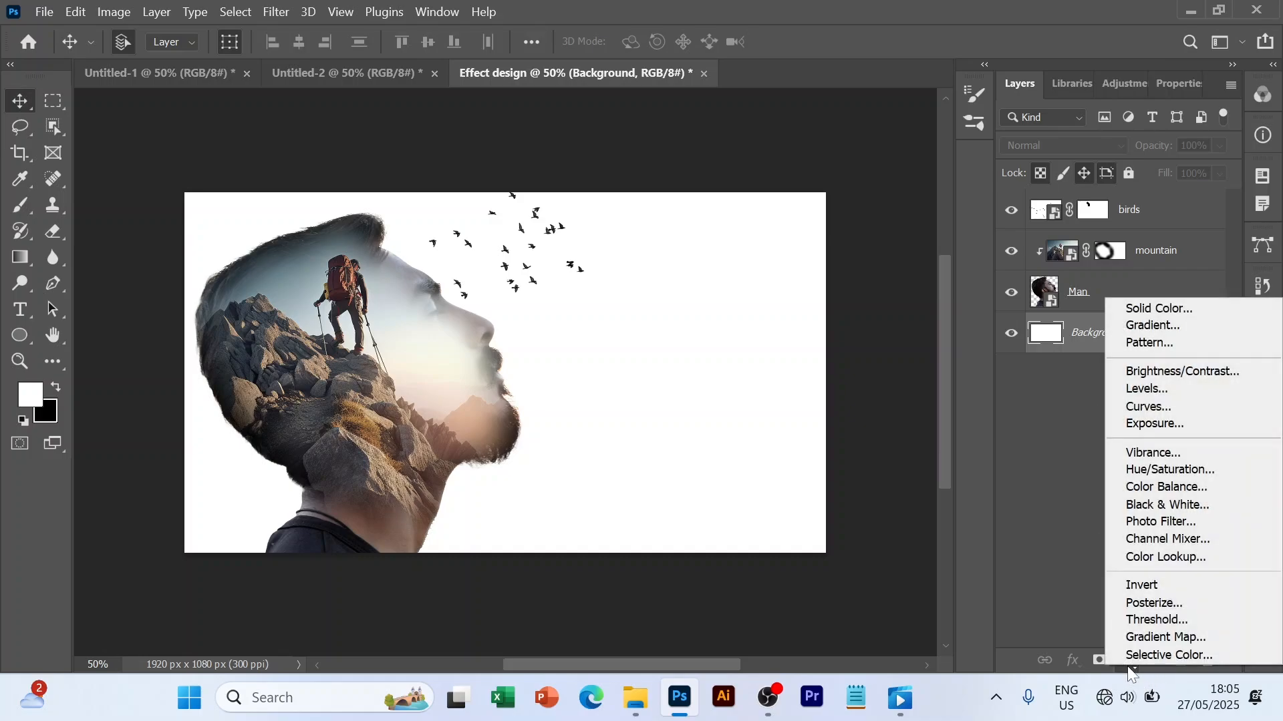
pyautogui.click(1150, 334)
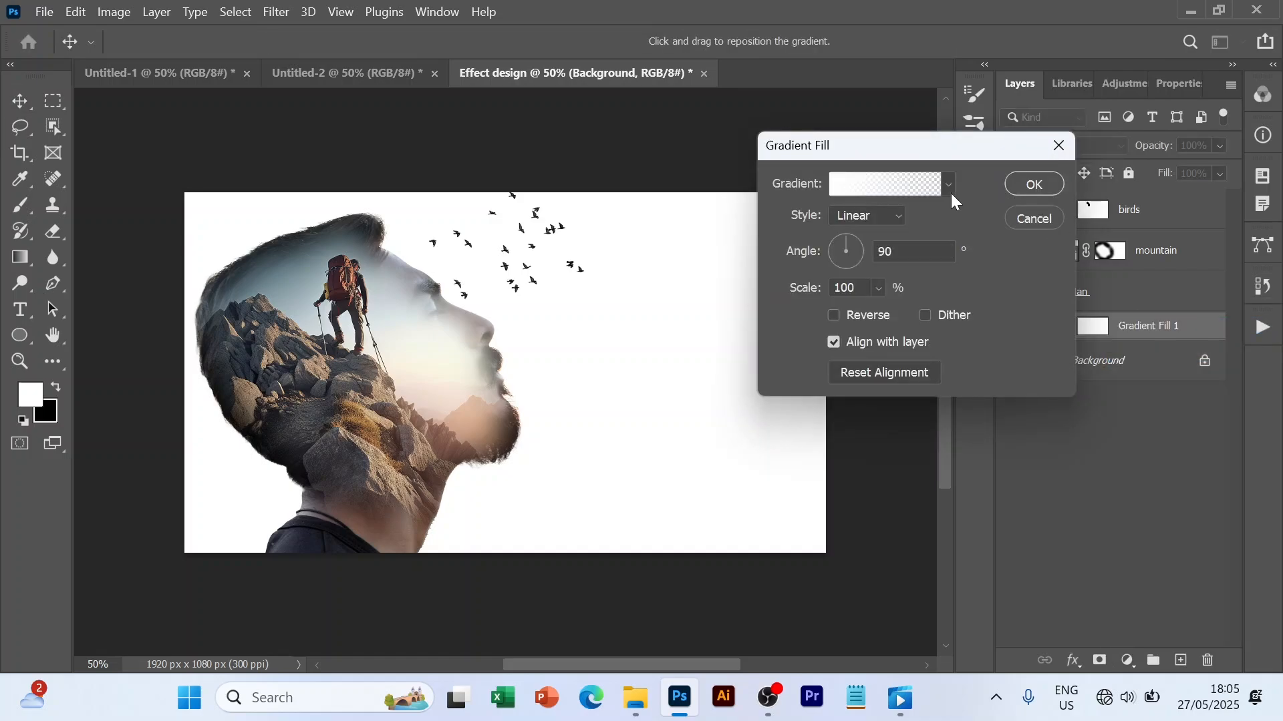
pyautogui.click(948, 187)
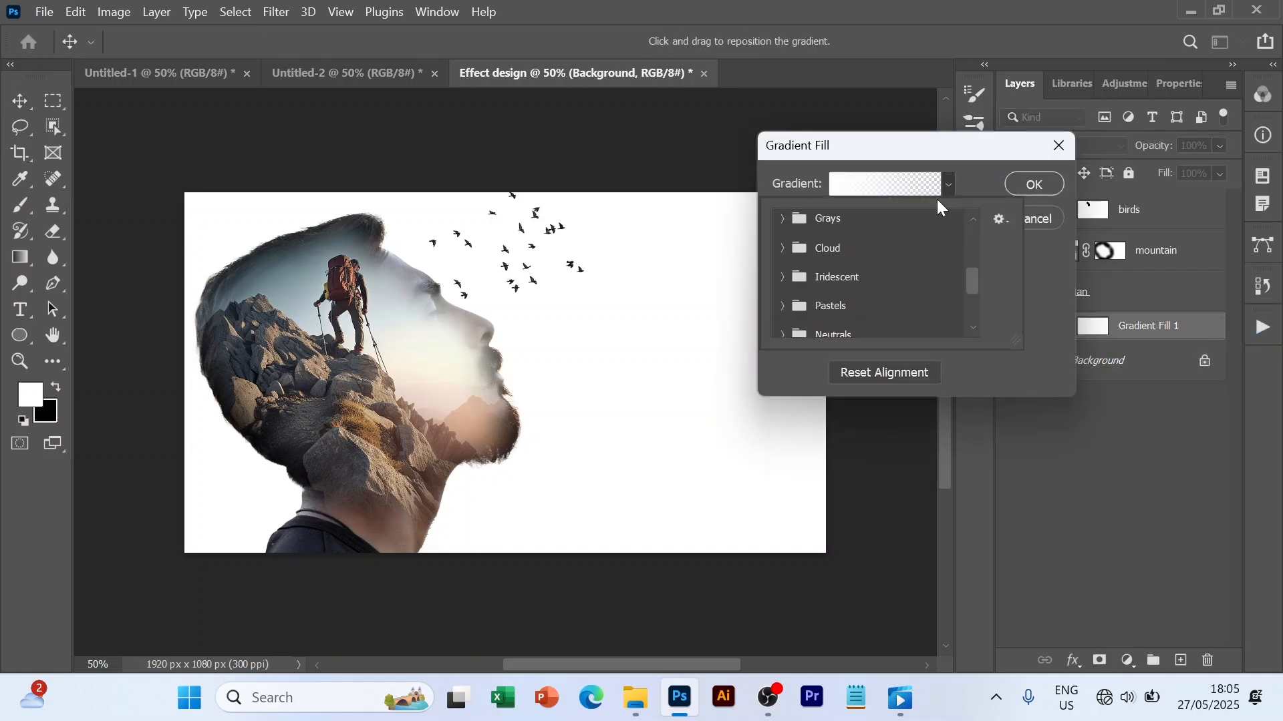
pyautogui.click(948, 182)
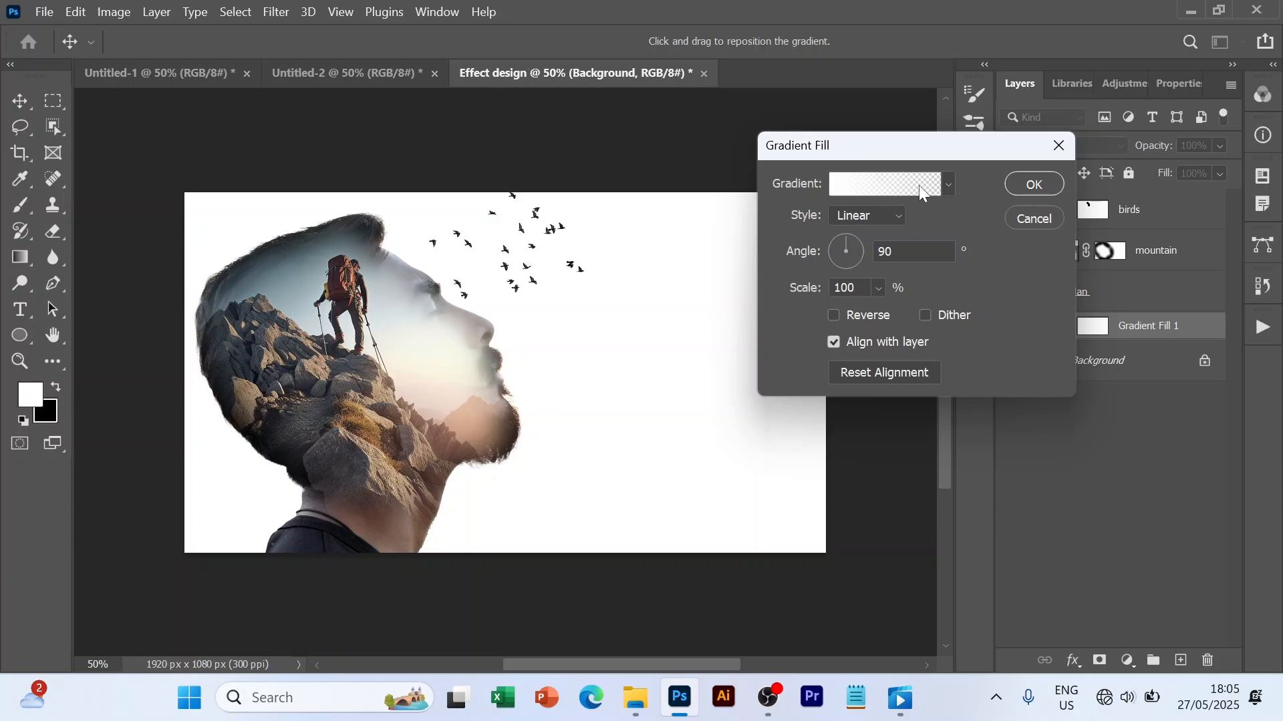
# Set the gradient's starting colour stop to grey #919191, reverse the gradient and apply the fill
pyautogui.click(835, 186)
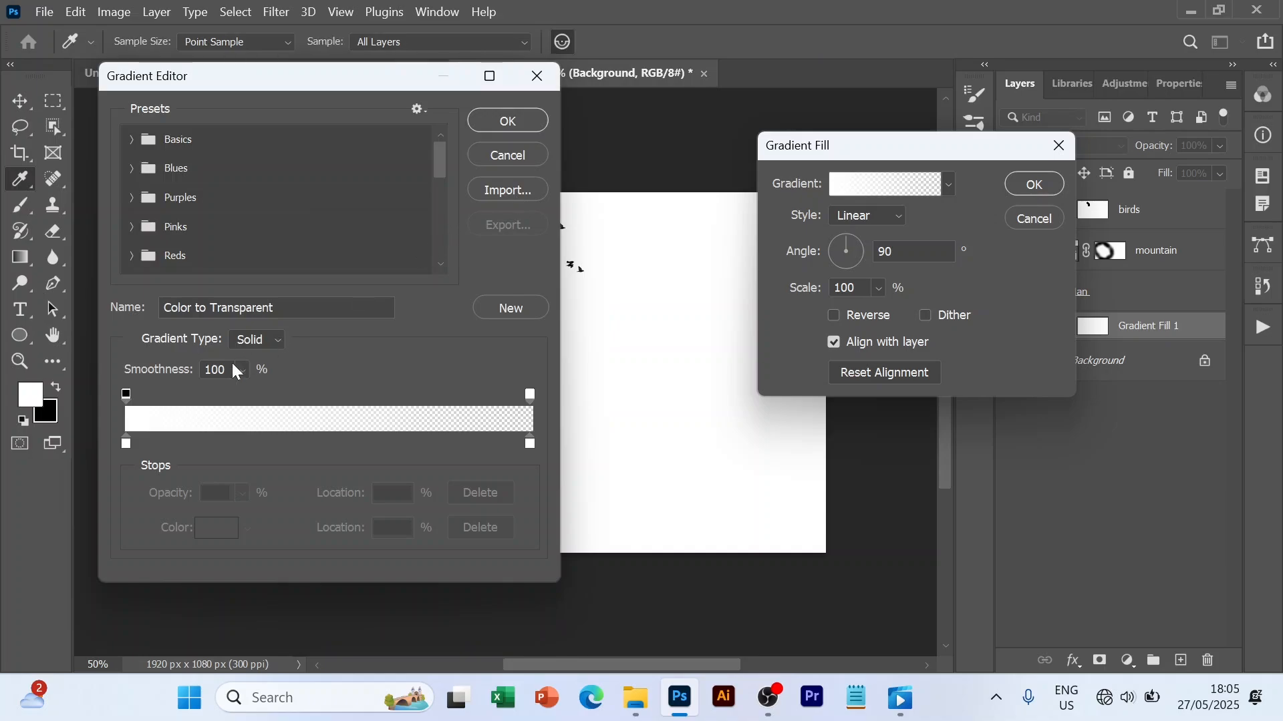
pyautogui.click(131, 445)
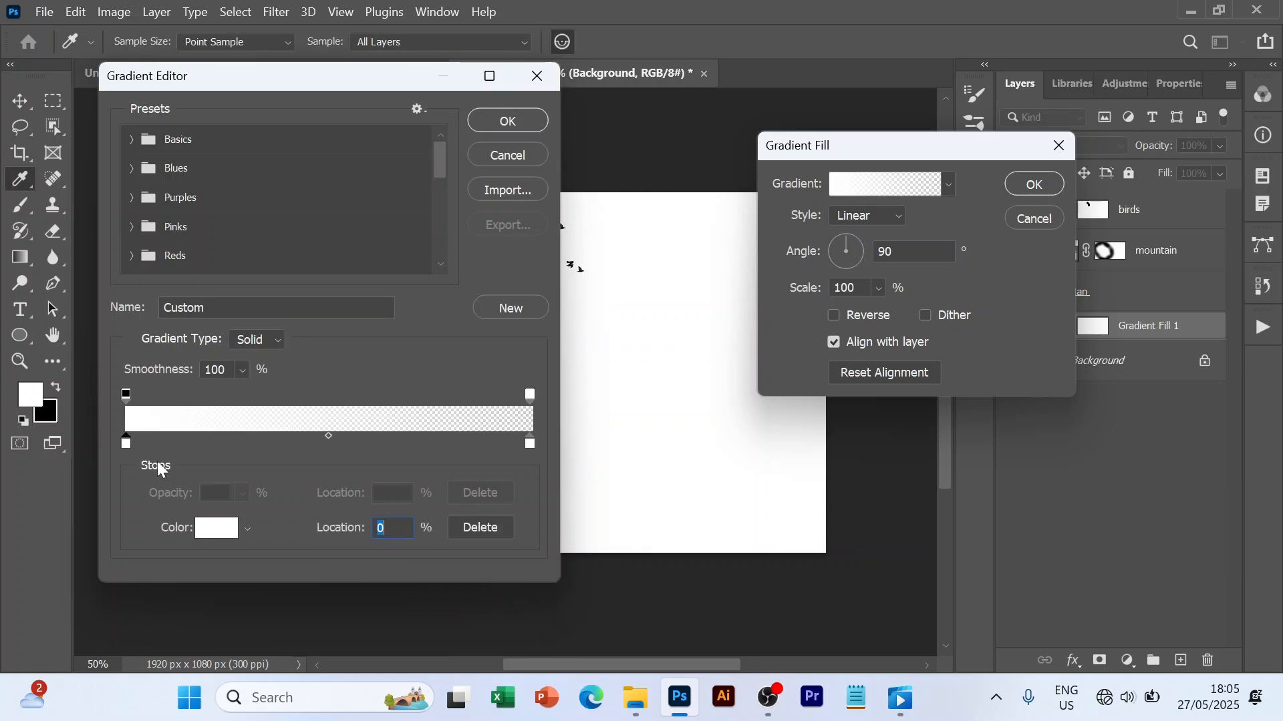
pyautogui.click(207, 528)
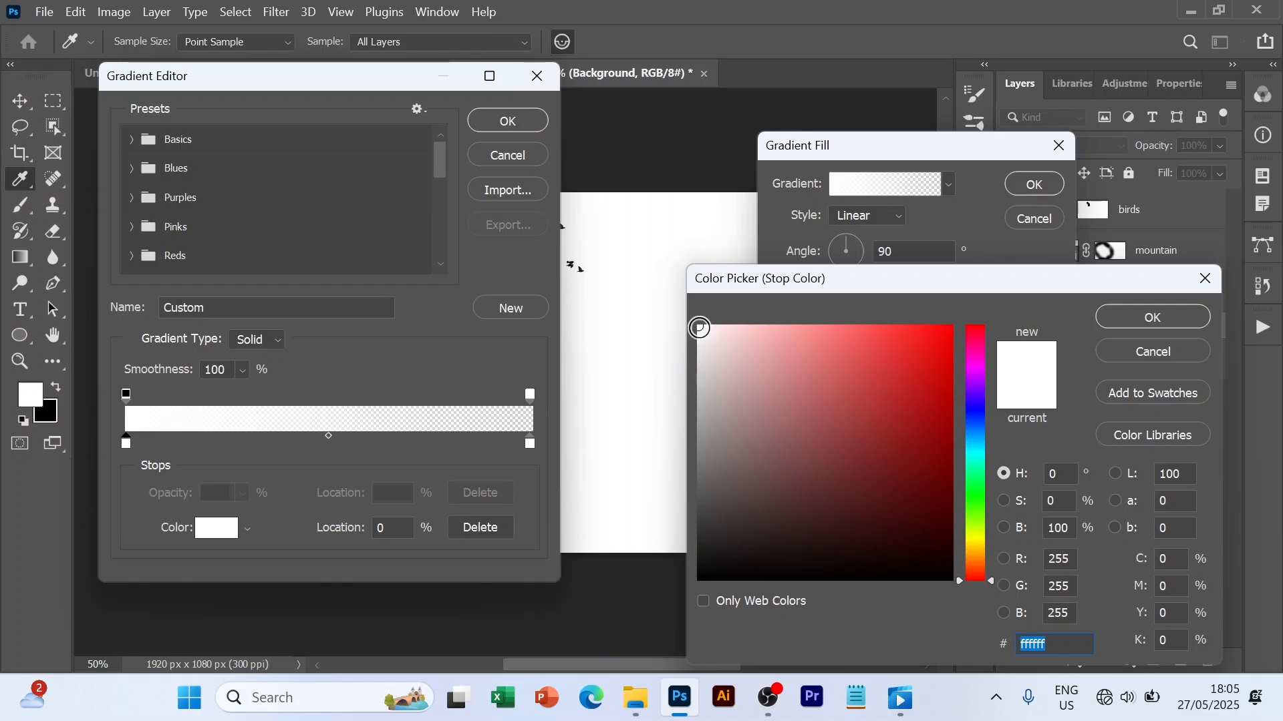
pyautogui.click(709, 375)
pyautogui.moveTo(709, 376)
pyautogui.mouseDown()
pyautogui.moveTo(706, 443)
pyautogui.moveTo(690, 449)
pyautogui.mouseUp()
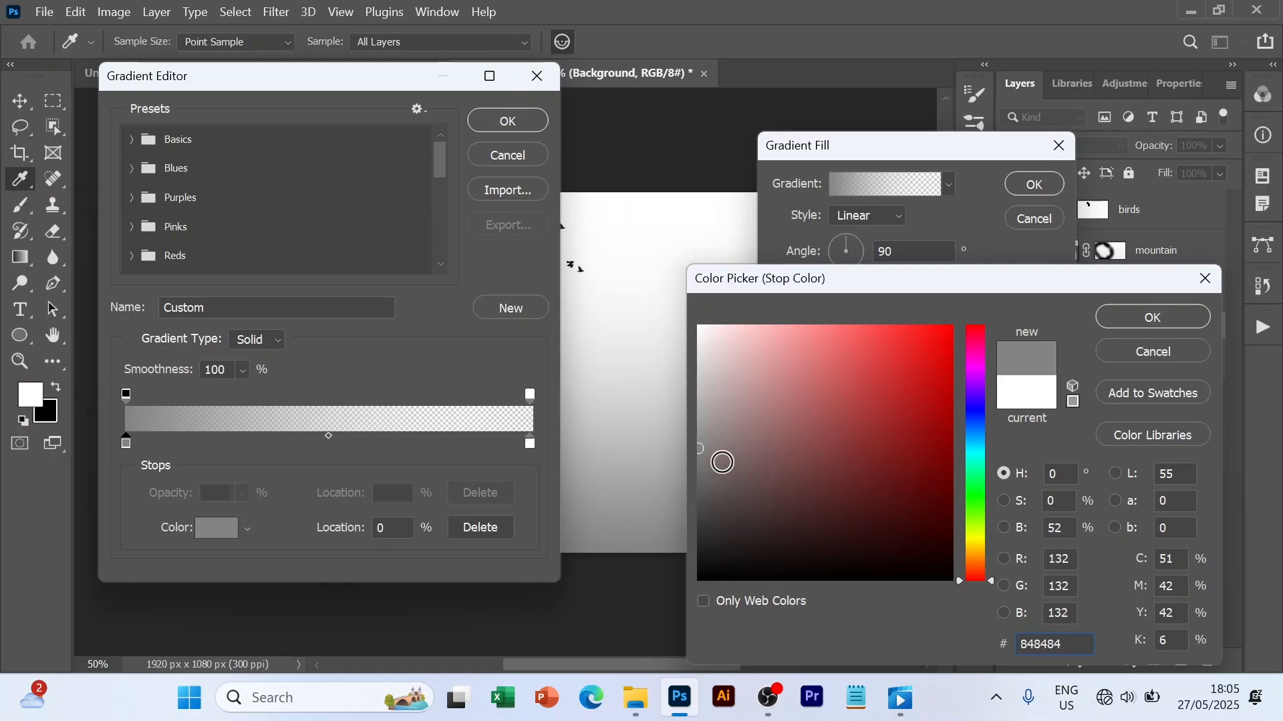
pyautogui.moveTo(701, 453); pyautogui.dragTo(692, 434)
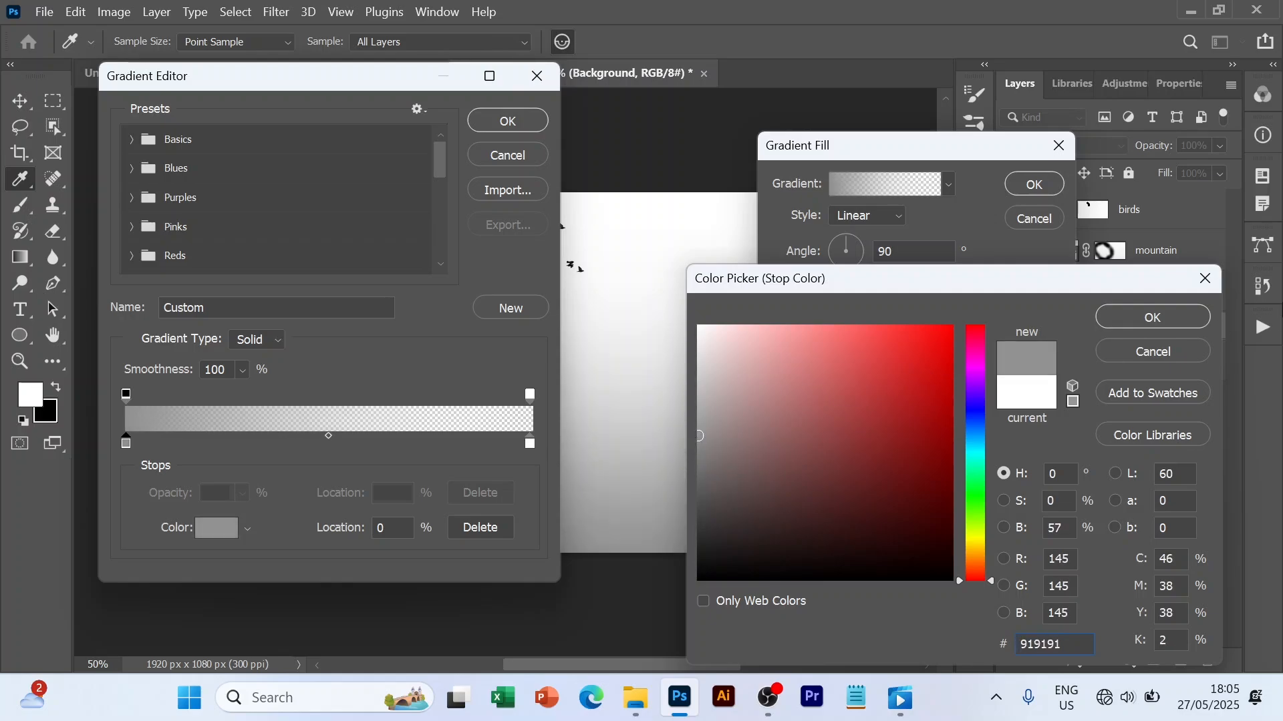
pyautogui.click(1164, 315)
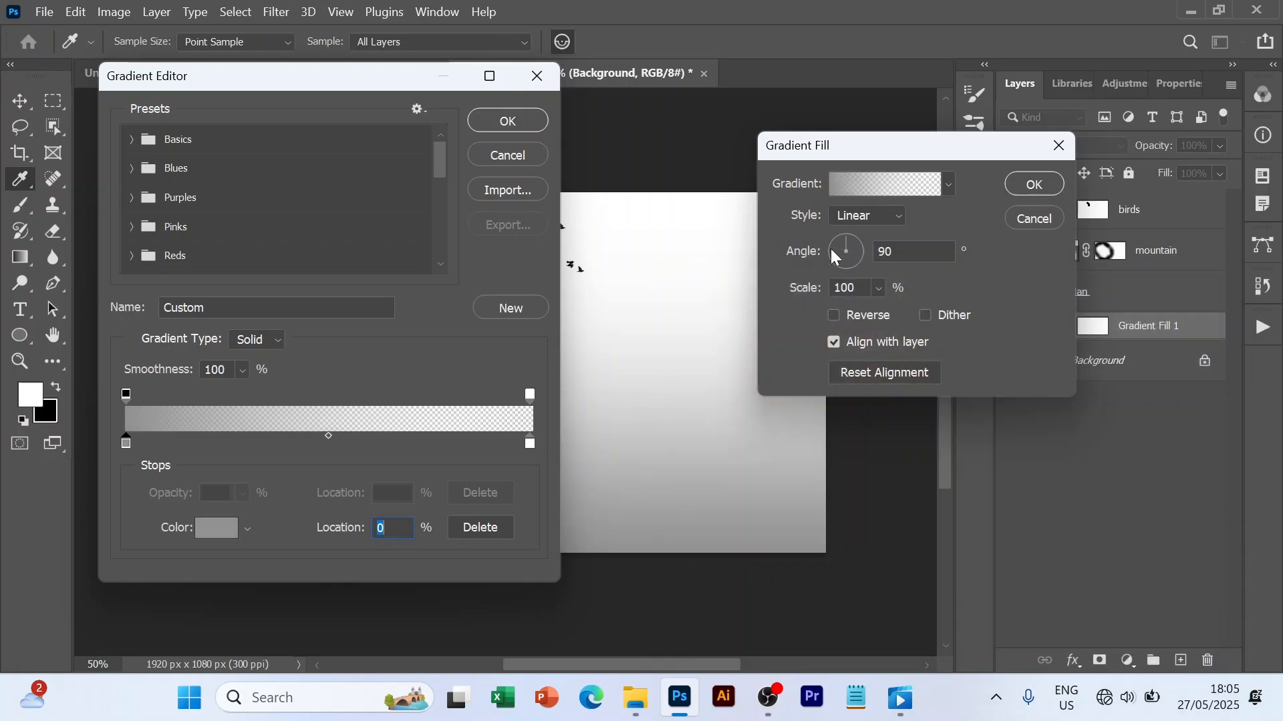
pyautogui.click(515, 126)
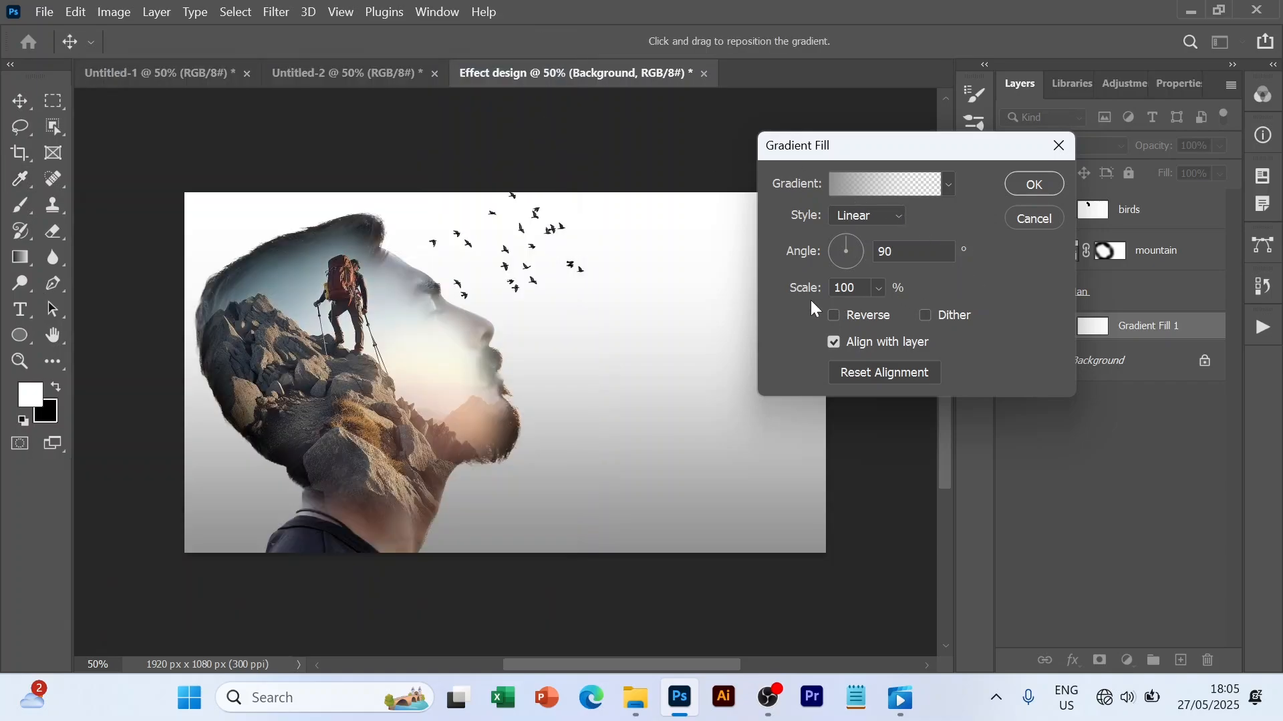
pyautogui.click(832, 320)
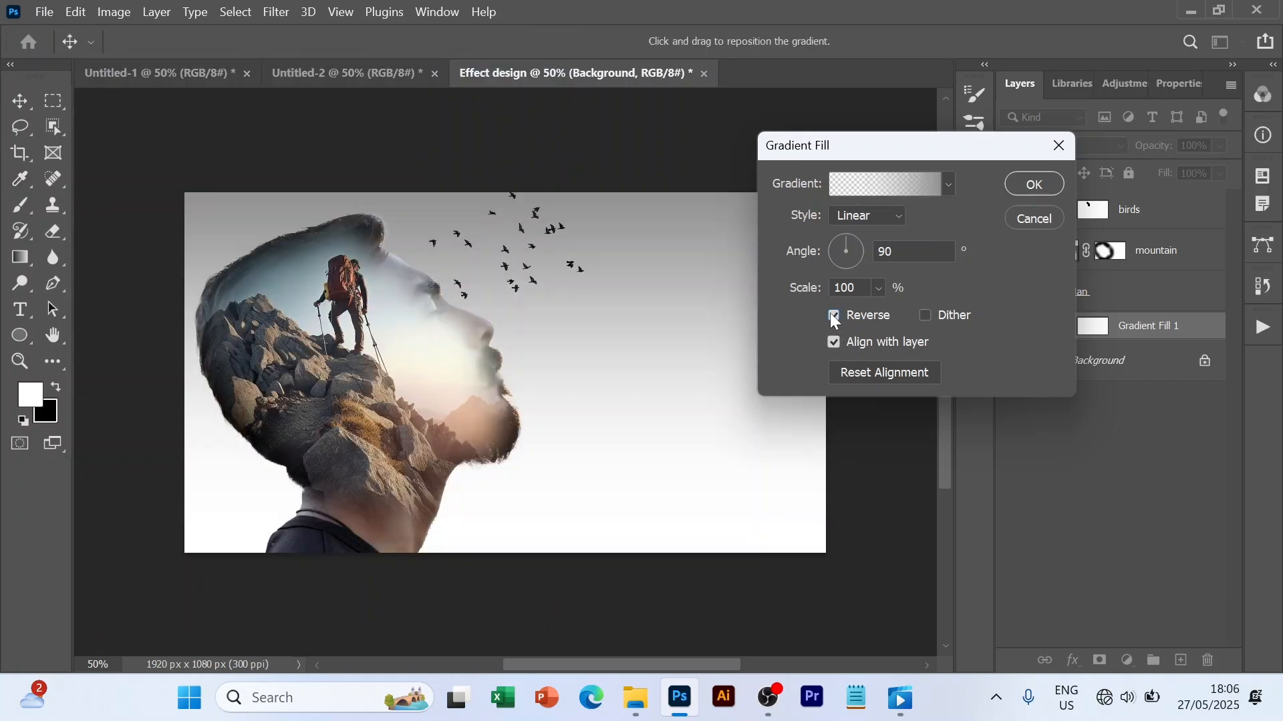
pyautogui.click(1035, 187)
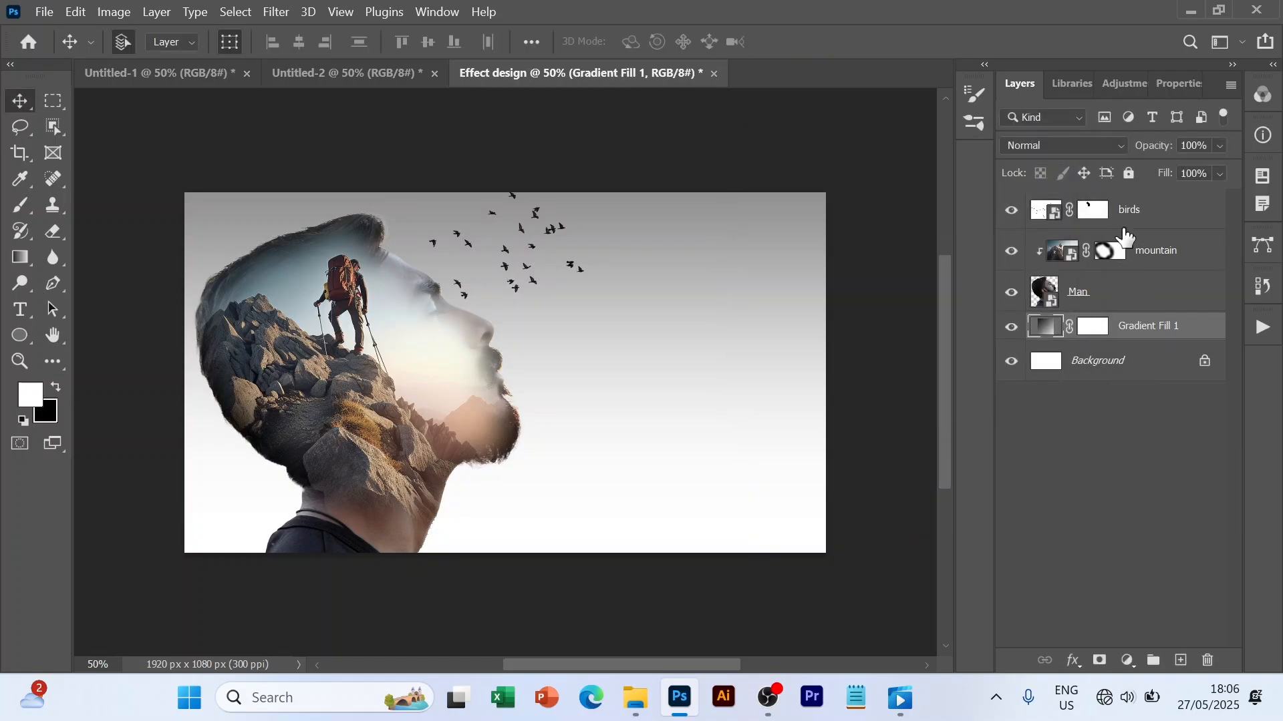
# Stamp all visible layers into a new layer above the birds layer and open it in the Camera Raw Filter
pyautogui.click(1127, 216)
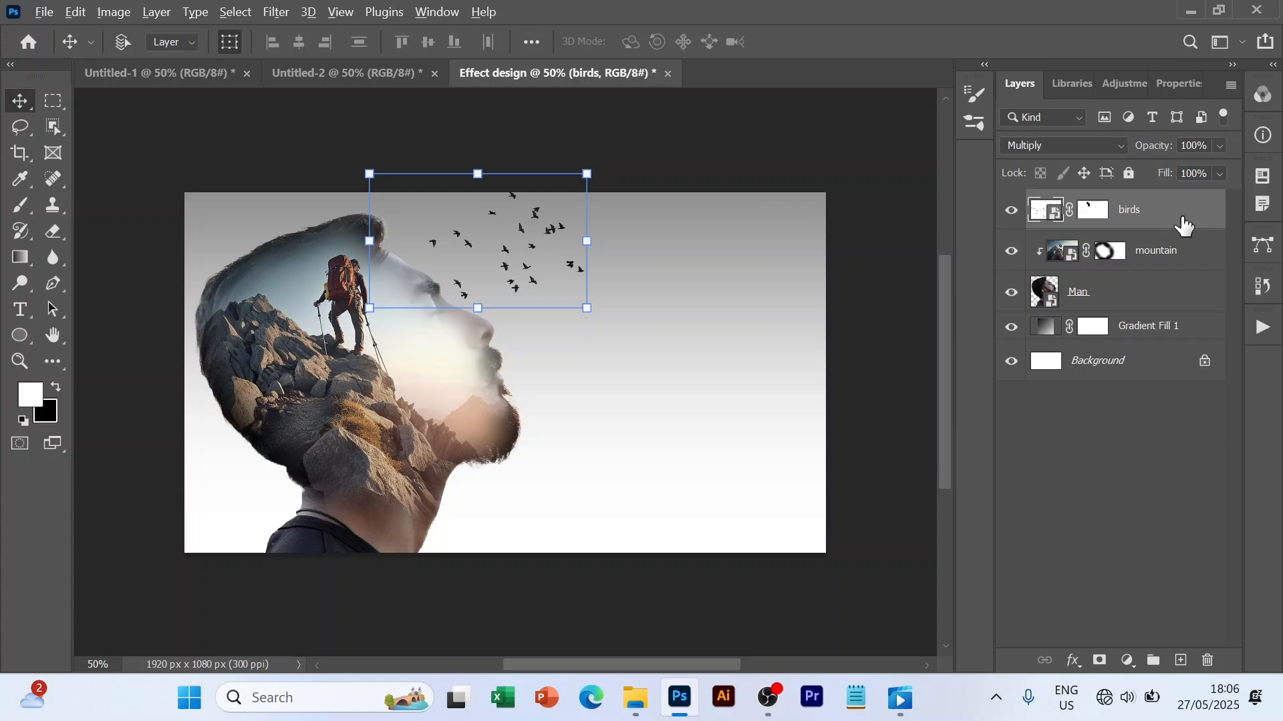
pyautogui.hotkey('ctrl', 'shift', 'alt', 'e')
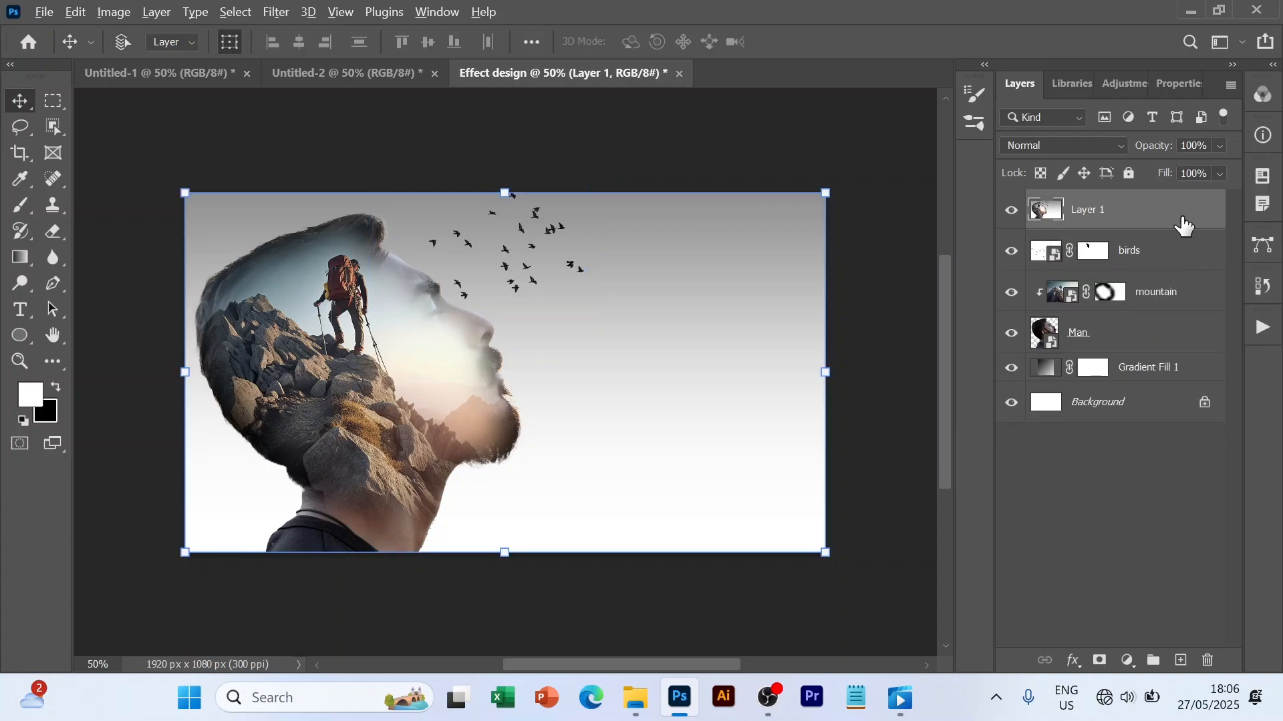
pyautogui.click(271, 11)
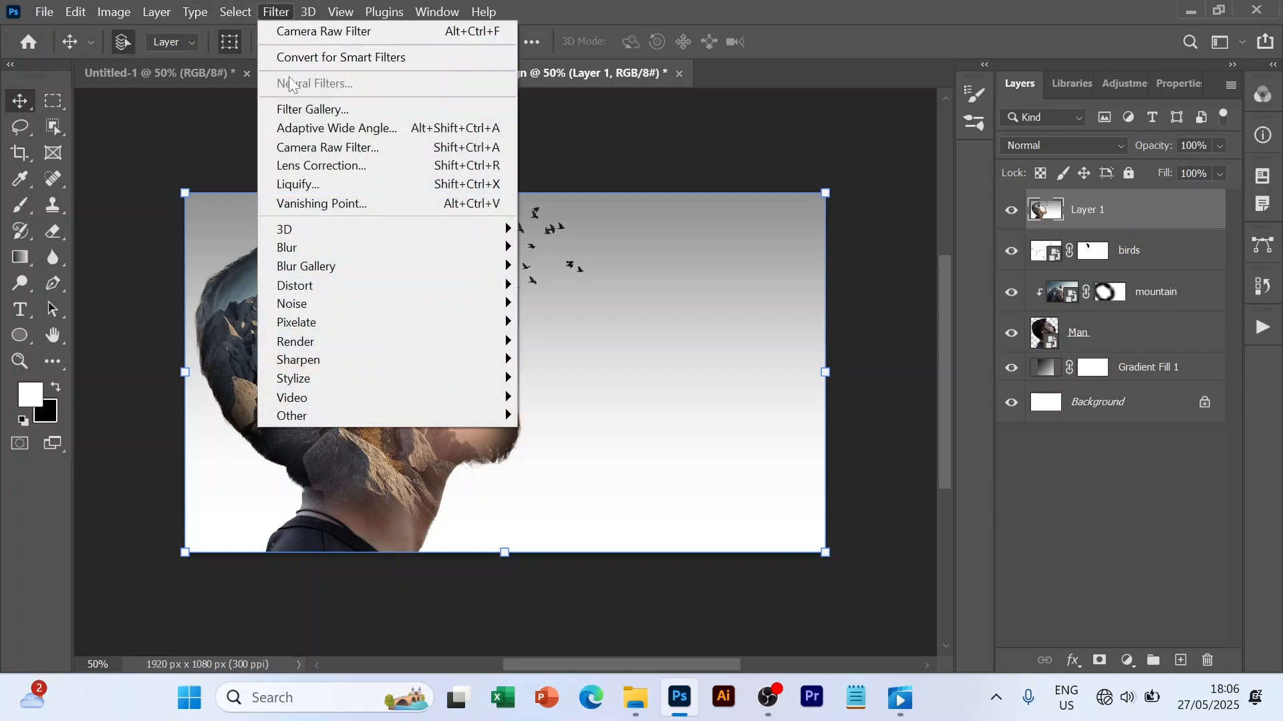
pyautogui.click(315, 149)
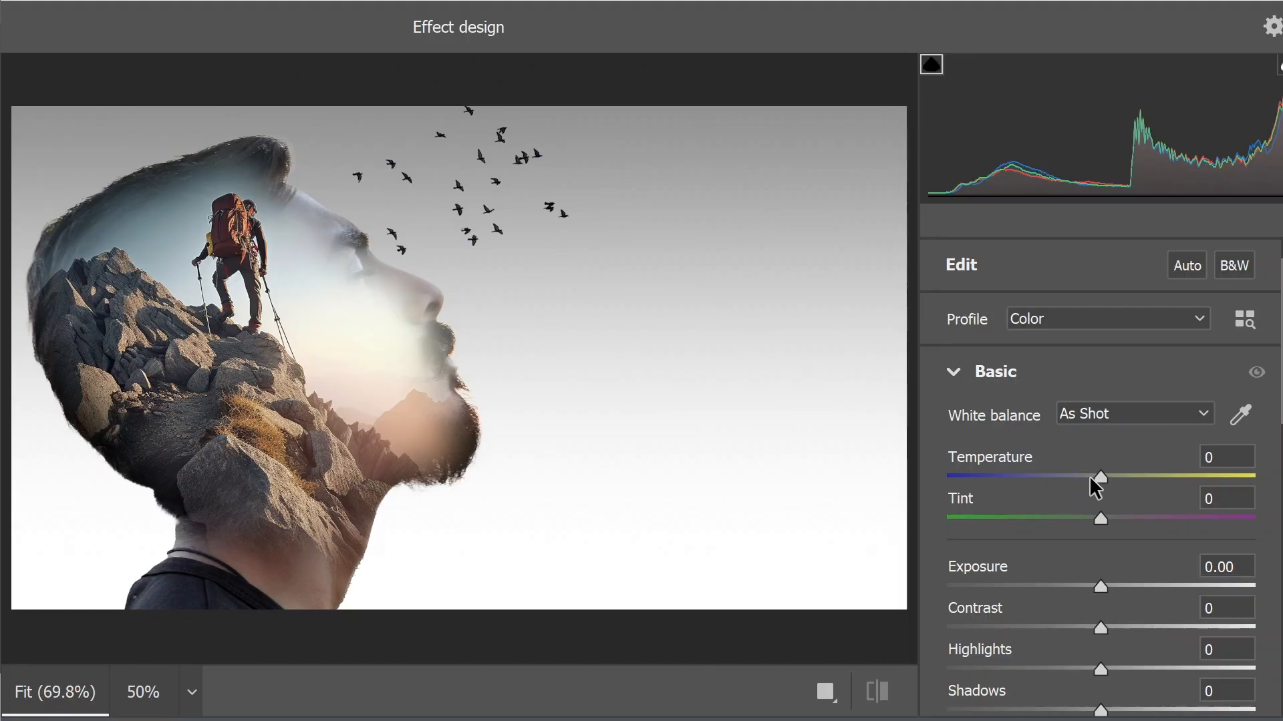
# Set Temperature -31, Highlights +10, Shadows +14, Whites -16 and Blacks -17, with Tint and Exposure slightly raised and Contrast slightly lowered
pyautogui.moveTo(1103, 480); pyautogui.dragTo(1056, 490)
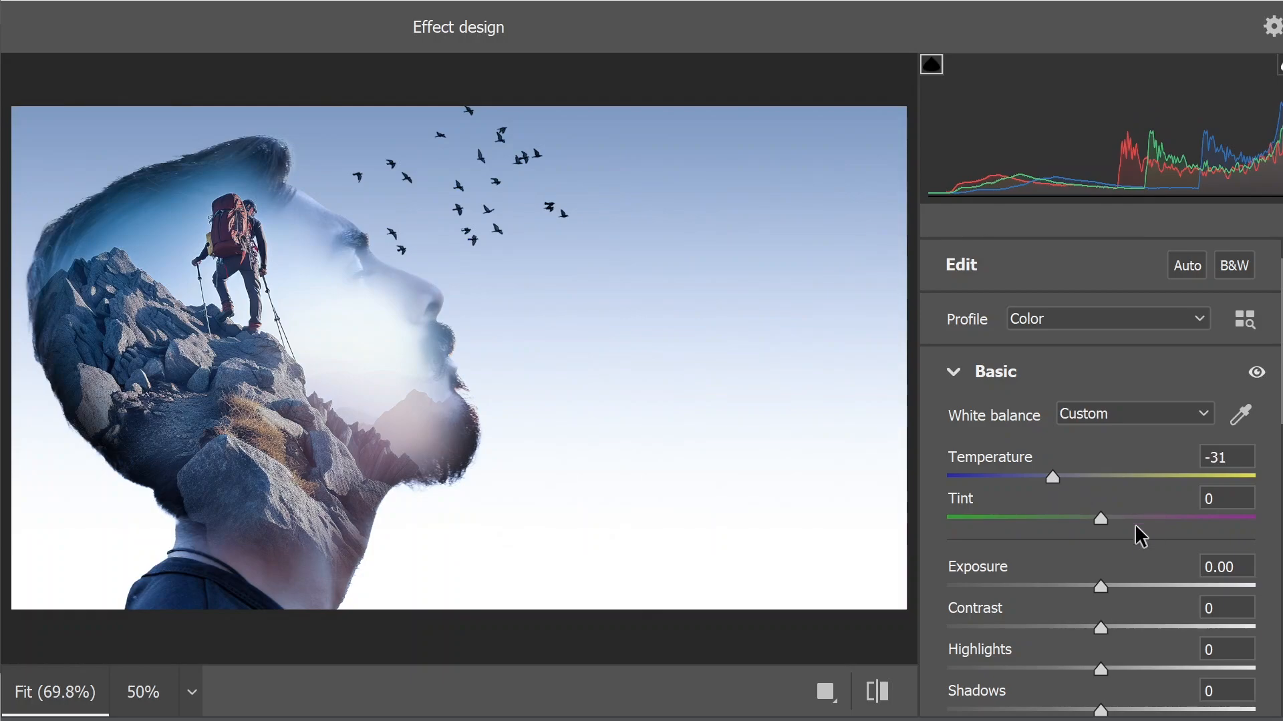
pyautogui.scroll(-3, 1104, 530)
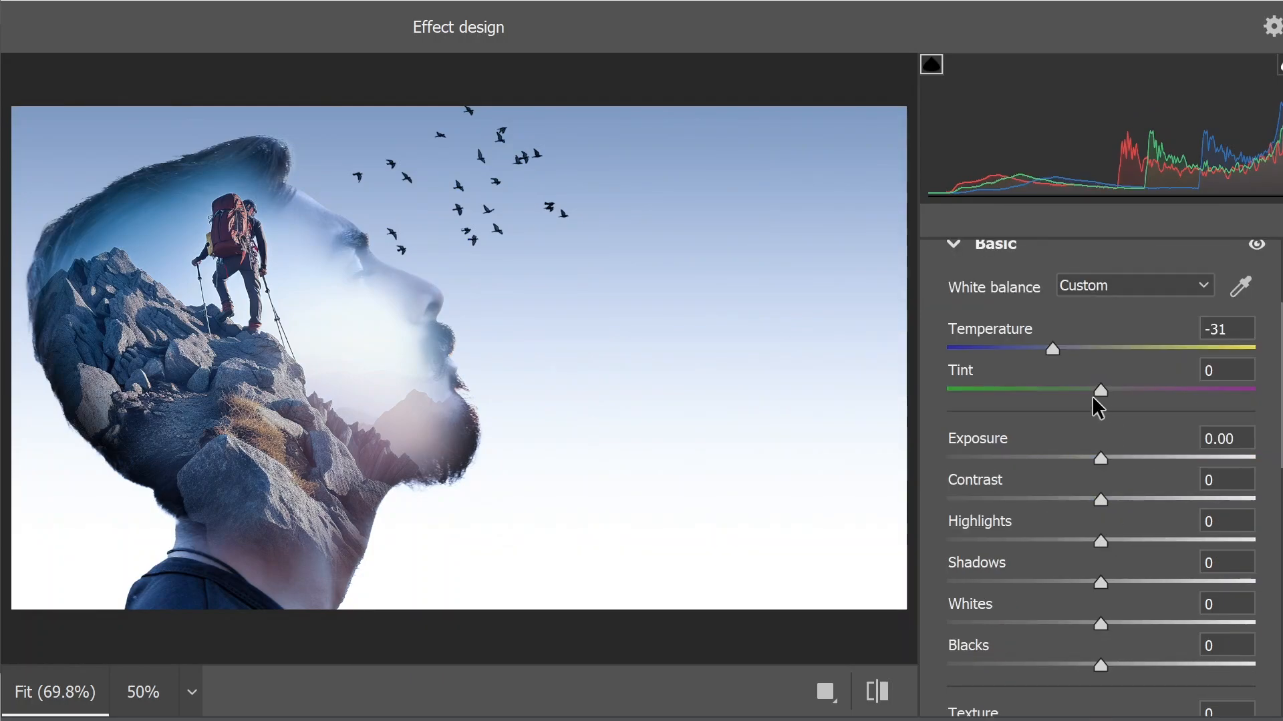
pyautogui.moveTo(1101, 390); pyautogui.dragTo(1113, 391)
pyautogui.moveTo(1102, 459); pyautogui.dragTo(1114, 584)
pyautogui.scroll(-3, 1113, 467)
pyautogui.moveTo(1101, 516); pyautogui.dragTo(1074, 516)
pyautogui.moveTo(1101, 475); pyautogui.dragTo(1076, 475)
pyautogui.moveTo(1107, 434); pyautogui.dragTo(1122, 433)
# Set Texture +9, Clarity +17, Dehaze +16, Vibrance +13 and Saturation +14, and apply the Camera Raw filter
pyautogui.scroll(-2, 1105, 514)
pyautogui.moveTo(1101, 520); pyautogui.dragTo(1124, 560)
pyautogui.moveTo(1100, 628); pyautogui.dragTo(1122, 669)
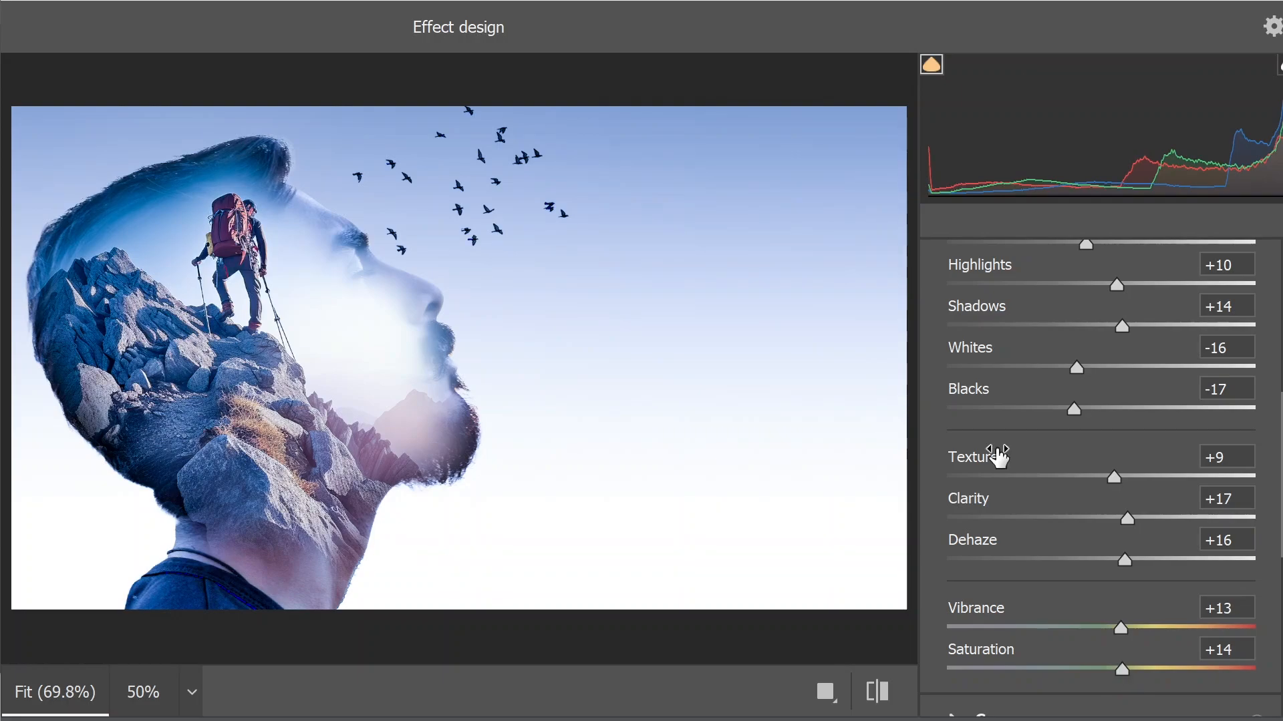
pyautogui.press('Return')
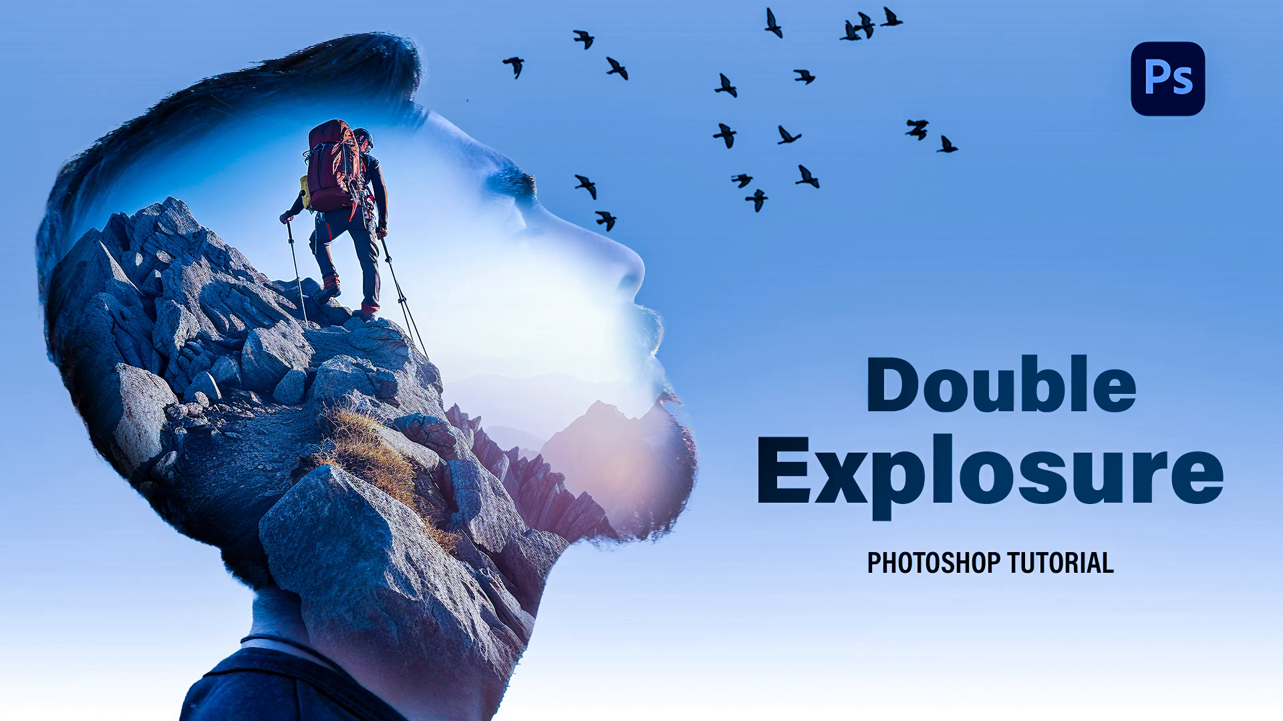